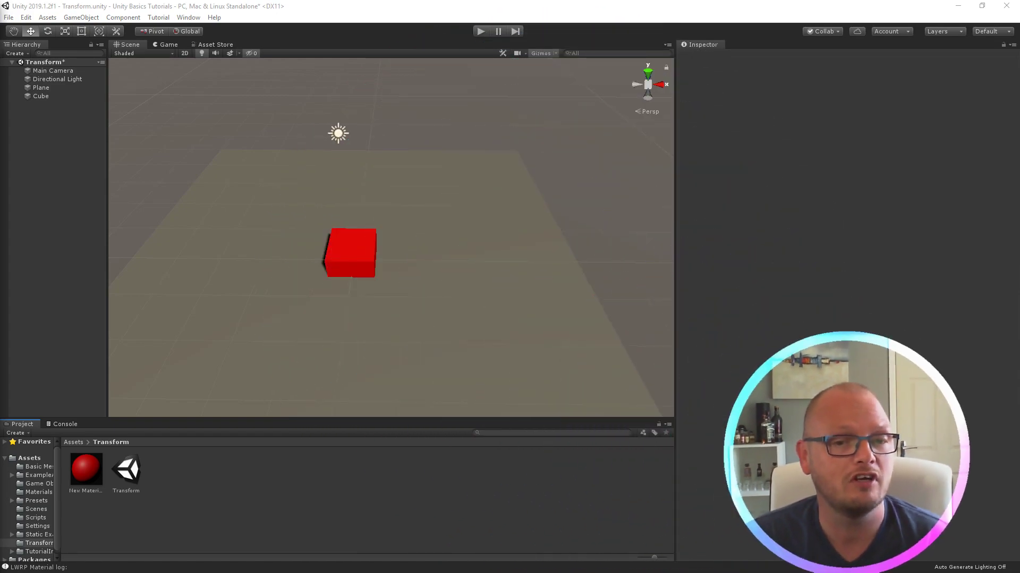
- Select the red cube in the scene and examine its X, Y and Z position values
{"action": "middle_click_drag", "start_coordinate": [323, 266], "coordinate": [344, 235]}
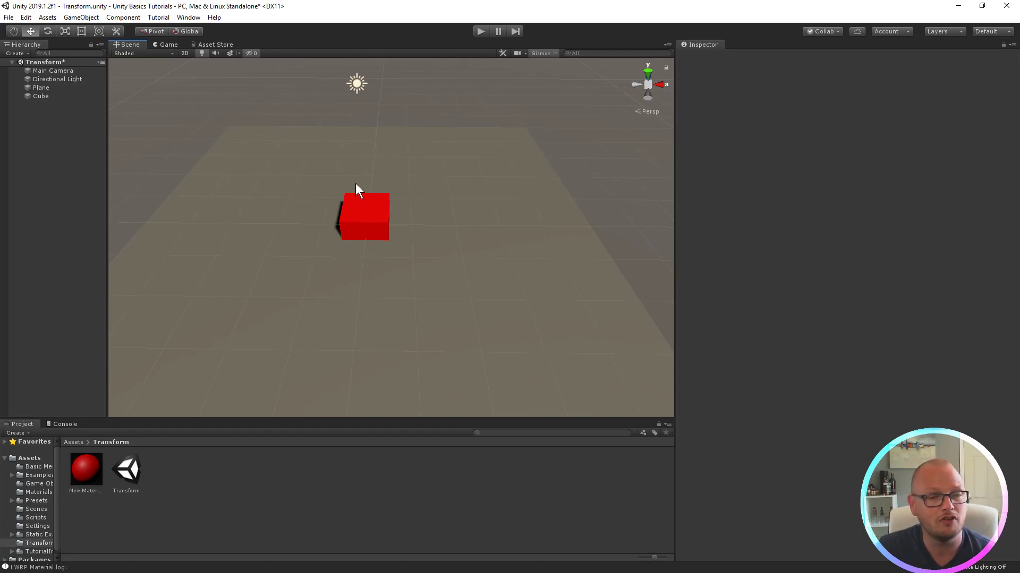
{"action": "left_click", "coordinate": [346, 215]}
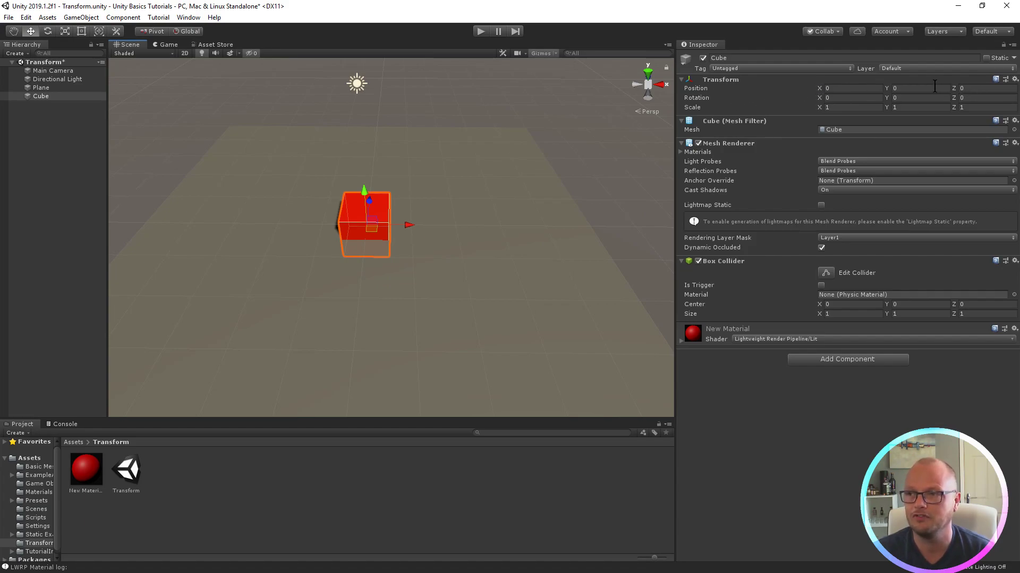
{"action": "middle_click_drag", "start_coordinate": [433, 180], "coordinate": [405, 198]}
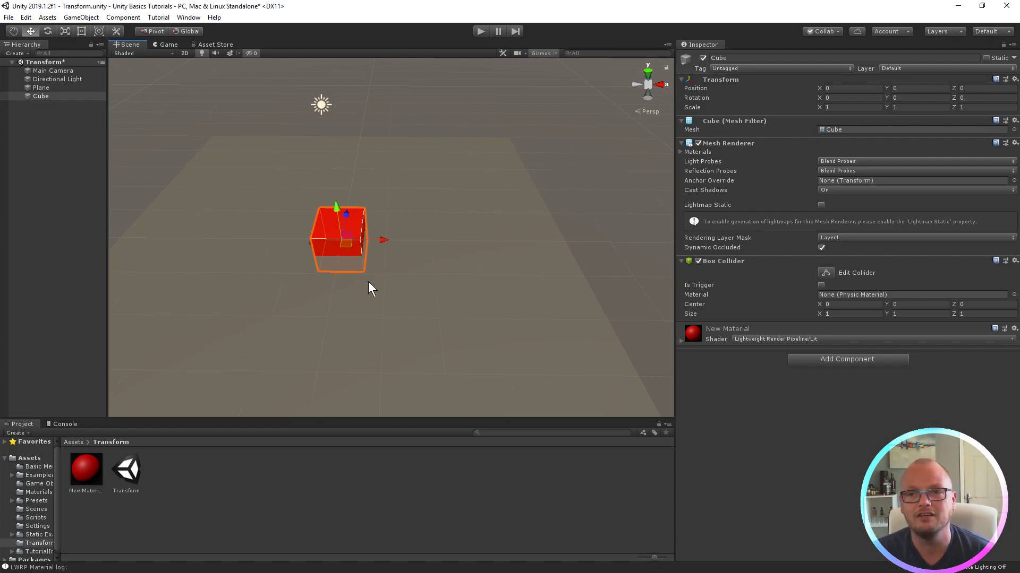
{"action": "right_click_drag", "start_coordinate": [370, 287], "coordinate": [345, 250]}
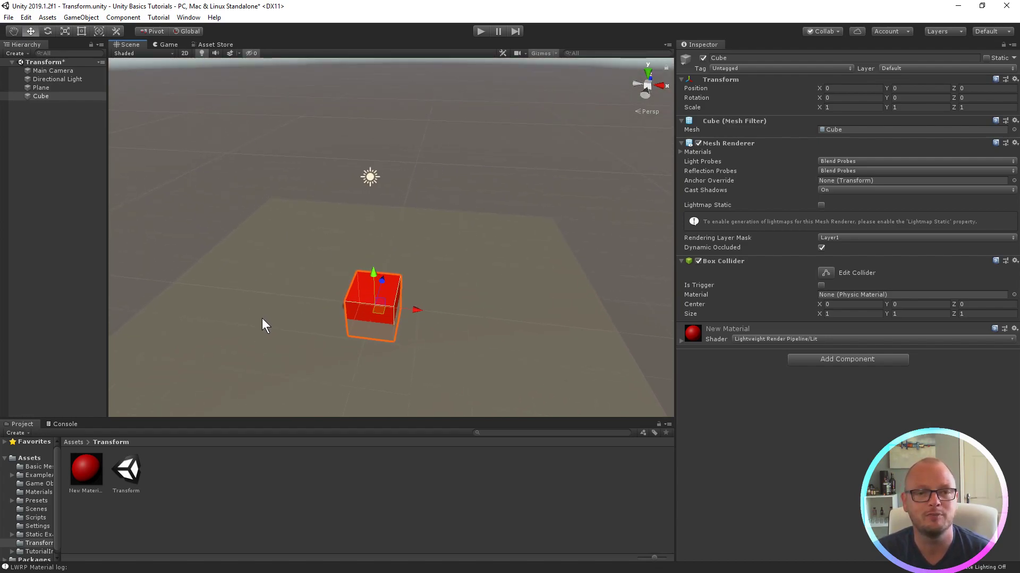
{"action": "middle_click_drag", "start_coordinate": [400, 293], "coordinate": [396, 273]}
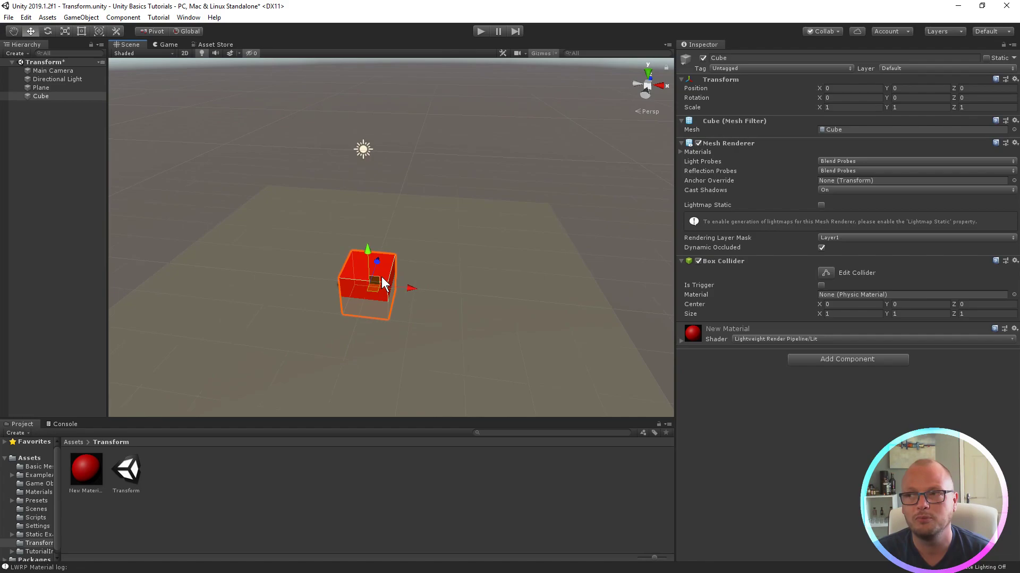
{"action": "left_click", "coordinate": [843, 88]}
{"action": "left_click", "coordinate": [903, 88]}
{"action": "left_click", "coordinate": [959, 89]}
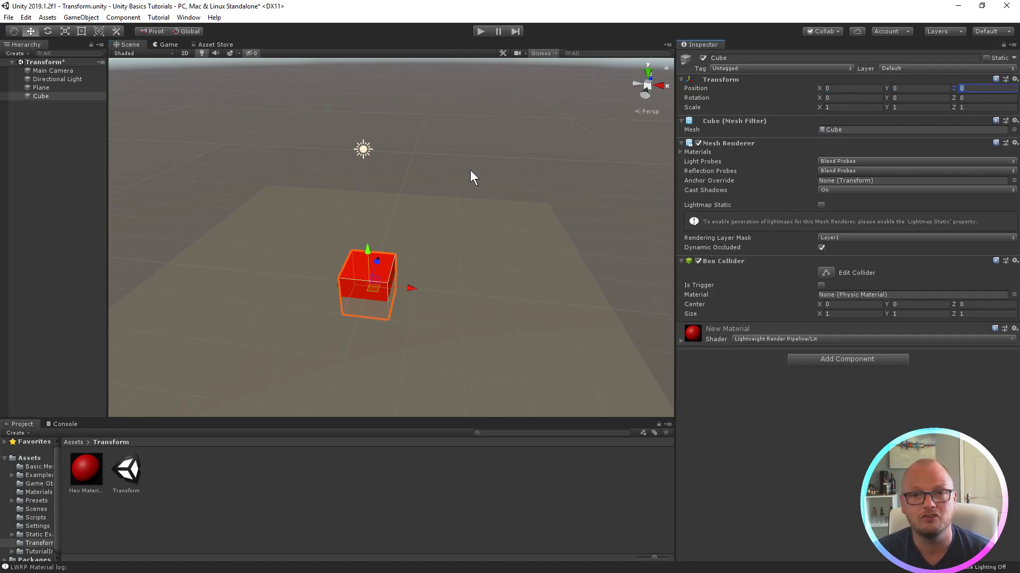
{"action": "scroll", "coordinate": [413, 220], "scroll_direction": "up", "scroll_amount": 3}
{"action": "middle_click_drag", "start_coordinate": [413, 220], "coordinate": [378, 158]}
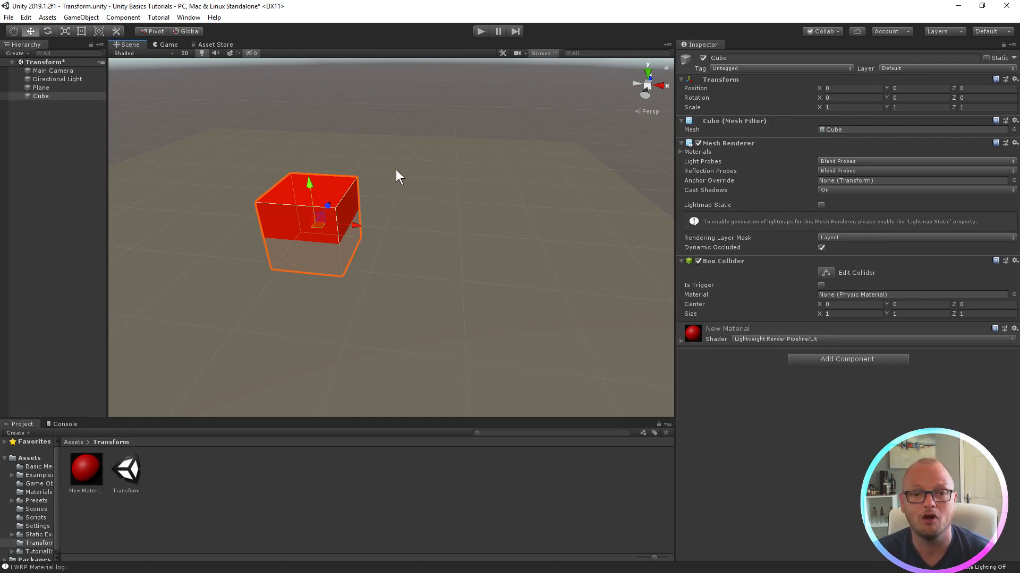
{"action": "left_click_drag", "start_coordinate": [396, 171], "coordinate": [391, 195], "text": "alt"}
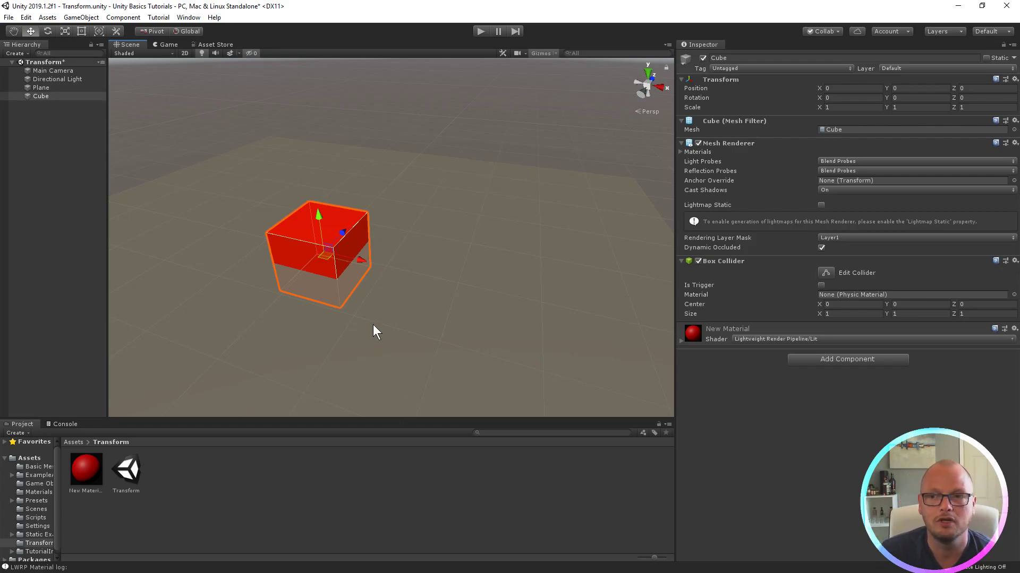
- Try moving the cube freely across the plane and undo the move
{"action": "left_click_drag", "start_coordinate": [366, 230], "coordinate": [281, 106]}
{"action": "key", "text": "ctrl+z"}
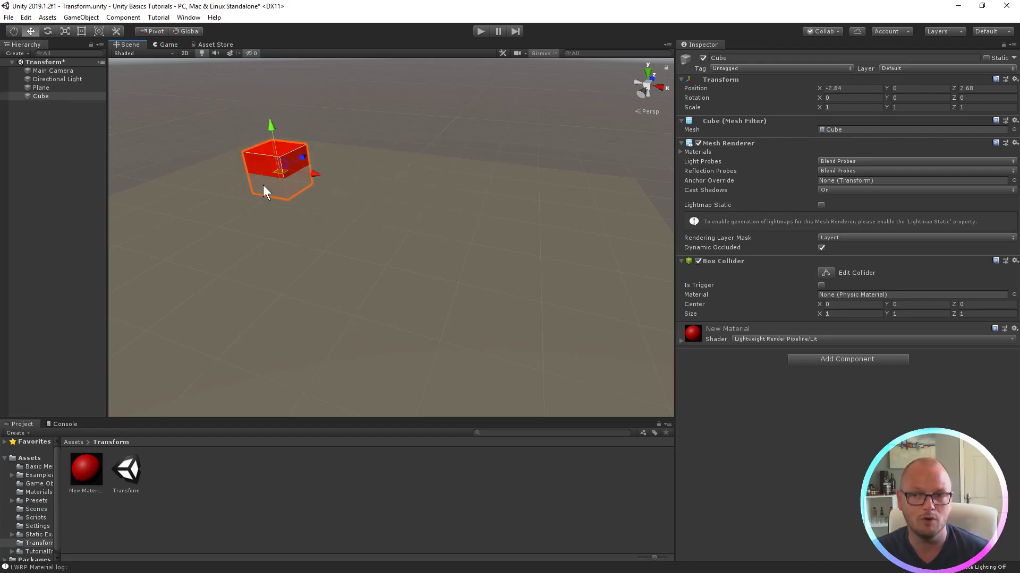
{"action": "key", "text": "ctrl+z"}
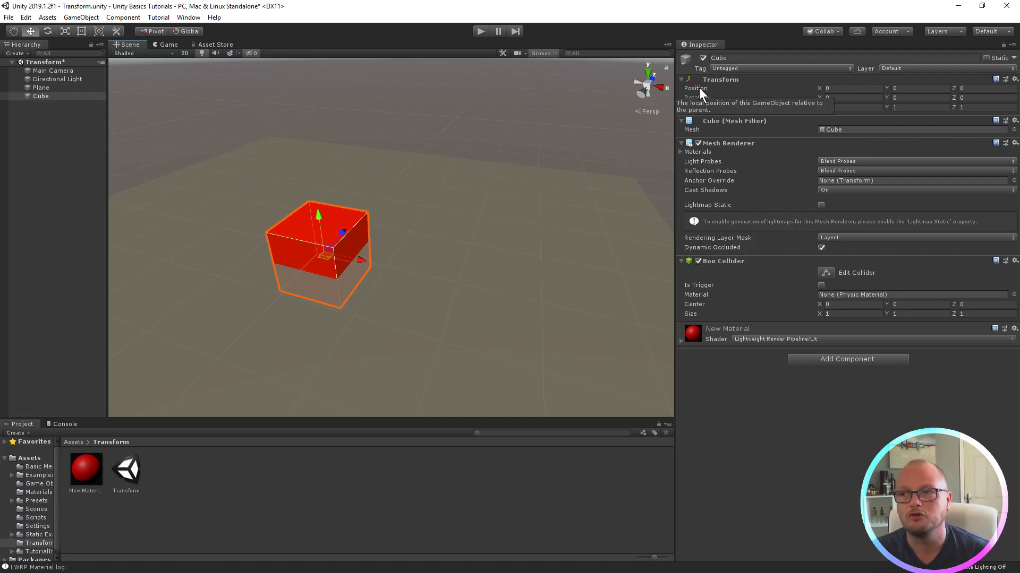
- Set the cube's X position to 10 and change it to 3 to bring it back over the plane
{"action": "left_click", "coordinate": [836, 89]}
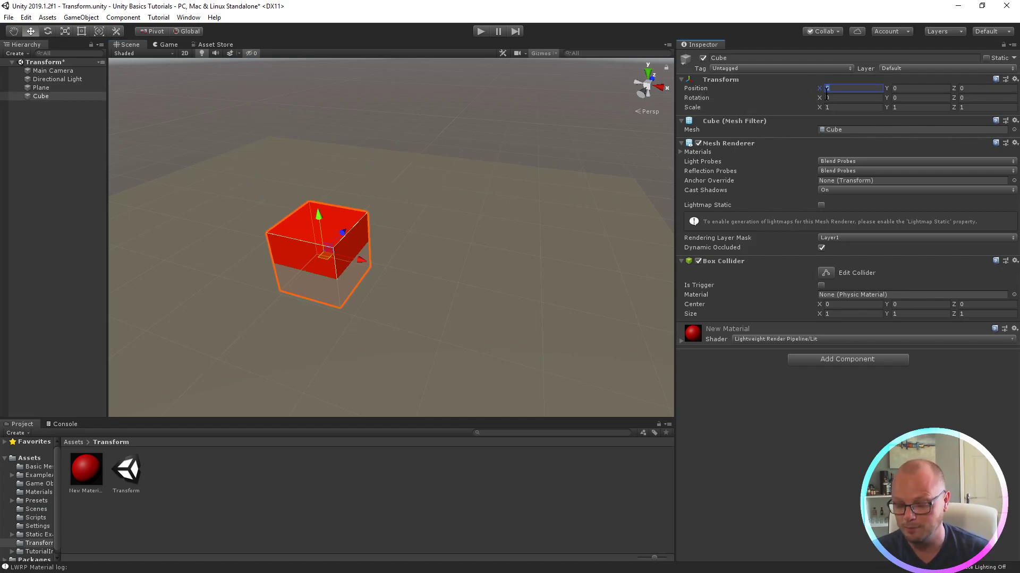
{"action": "type", "text": "10"}
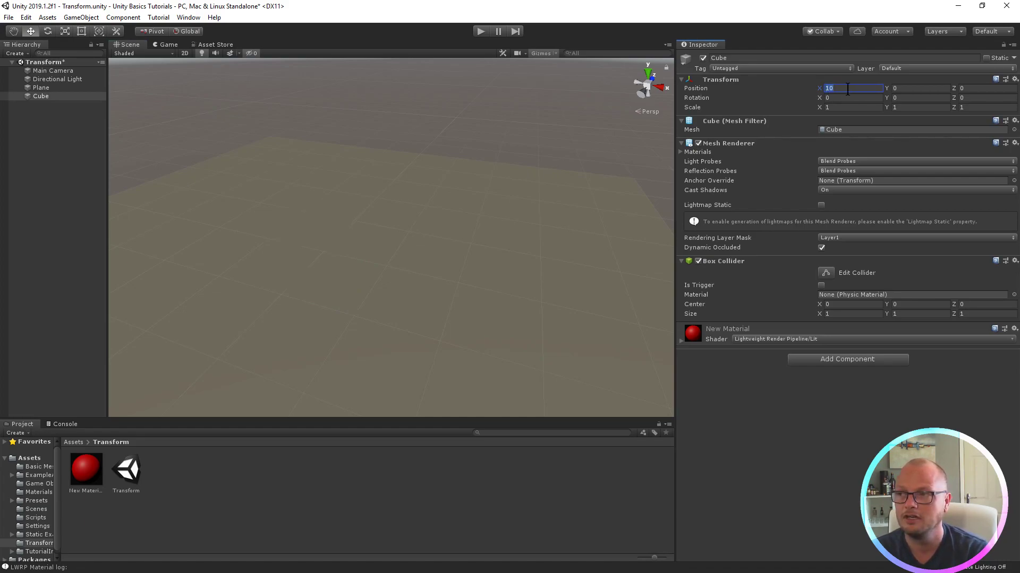
{"action": "type", "text": "3"}
{"action": "scroll", "coordinate": [296, 298], "scroll_direction": "down", "scroll_amount": 3}
{"action": "mouse_move", "coordinate": [296, 298]}
{"action": "right_mouse_down"}
{"action": "mouse_move", "coordinate": [319, 296]}
{"action": "mouse_move", "coordinate": [314, 305]}
{"action": "right_mouse_up"}
{"action": "scroll", "coordinate": [313, 304], "scroll_direction": "up", "scroll_amount": 2}
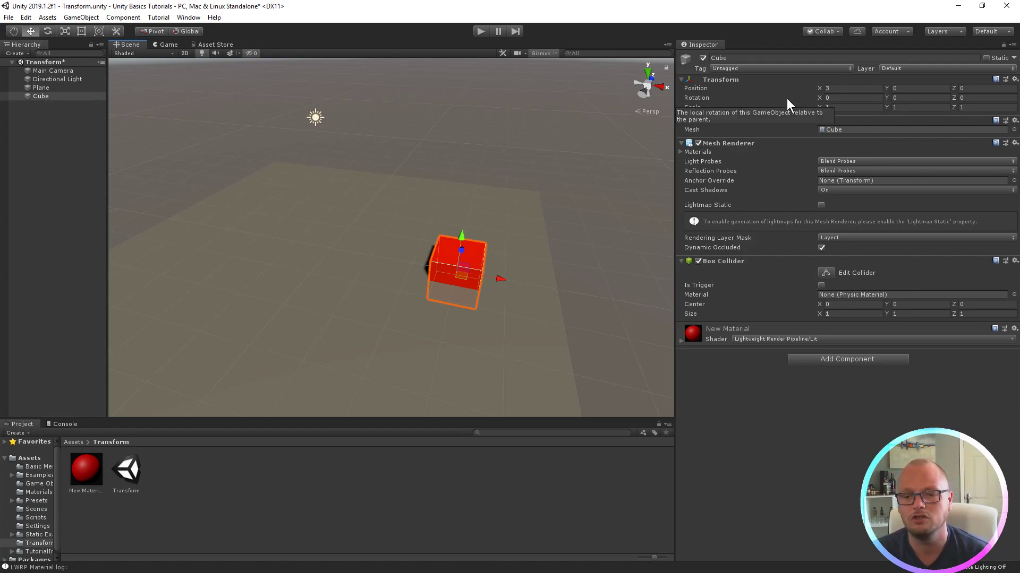
- Set the cube's X position to 1
{"action": "left_click", "coordinate": [843, 88]}
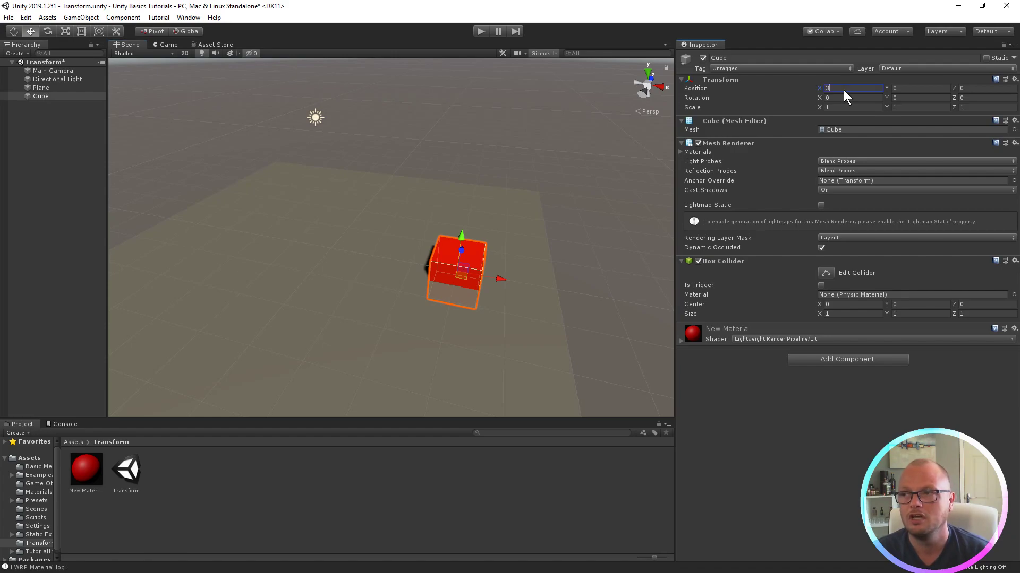
{"action": "type", "text": "1"}
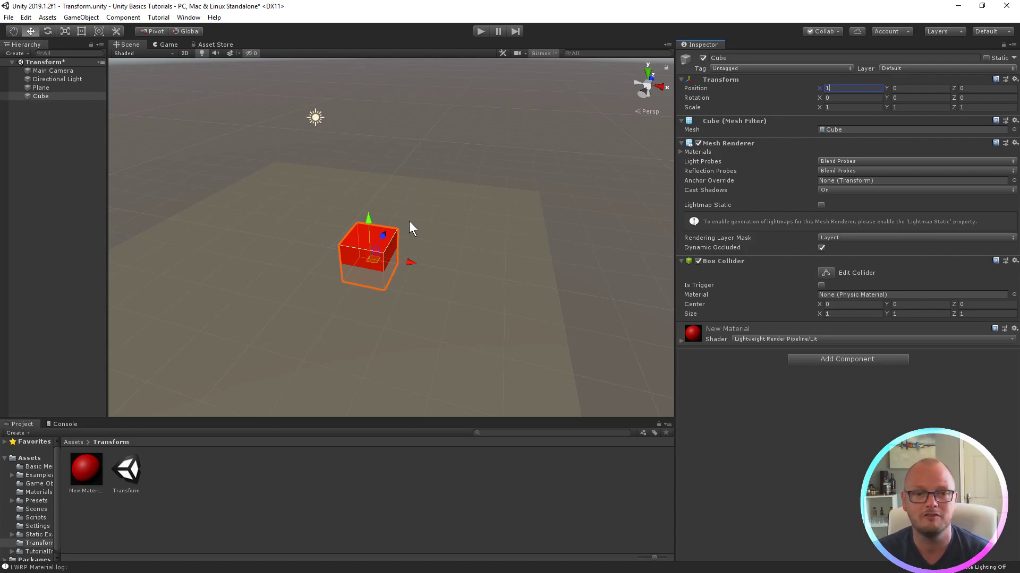
{"action": "mouse_move", "coordinate": [372, 309]}
{"action": "middle_mouse_down"}
{"action": "mouse_move", "coordinate": [407, 305]}
{"action": "mouse_move", "coordinate": [374, 325]}
{"action": "middle_mouse_up"}
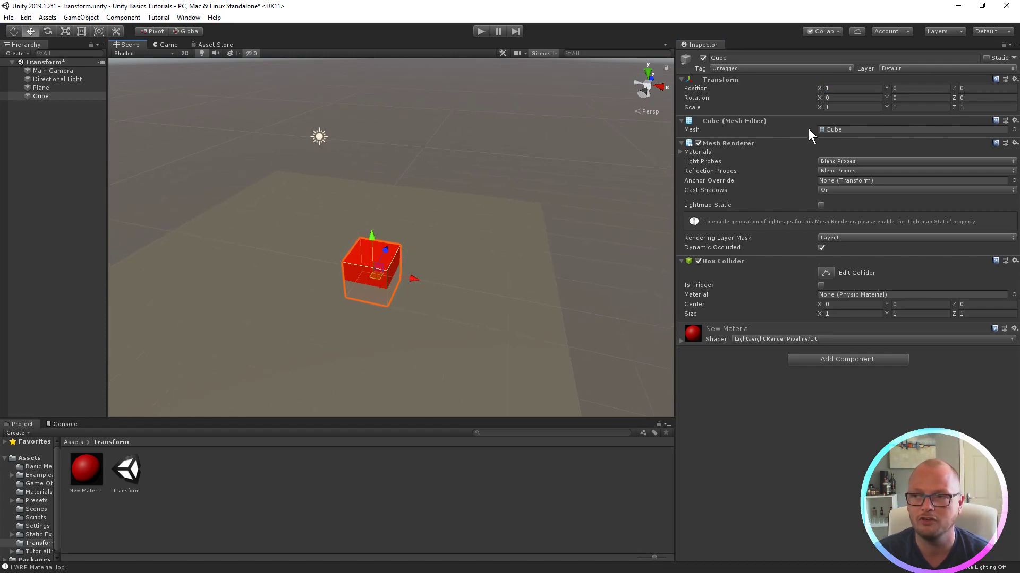
- Set the cube's Z position to 1 and its X position to 0
{"action": "left_click", "coordinate": [974, 107]}
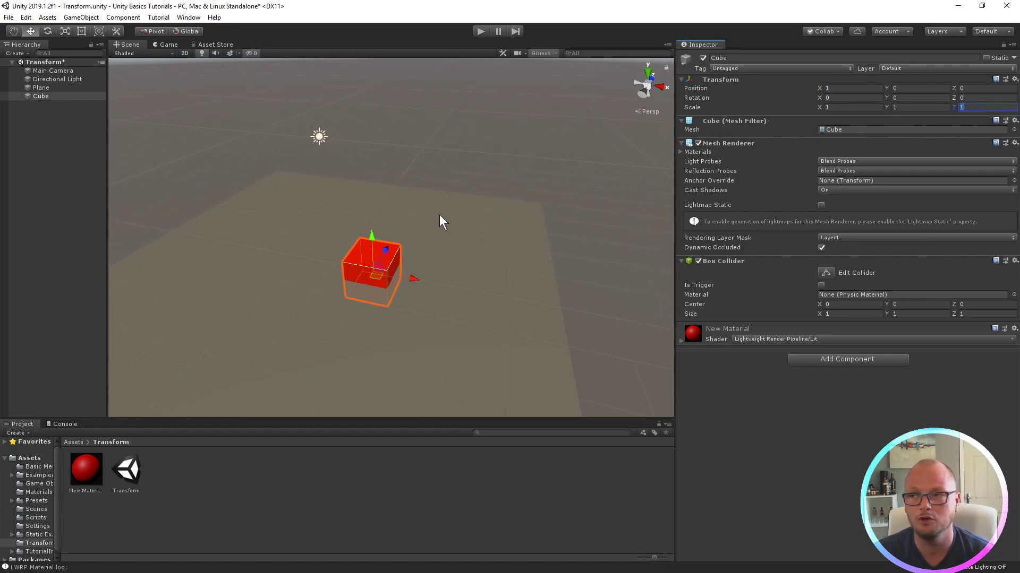
{"action": "left_click", "coordinate": [978, 88]}
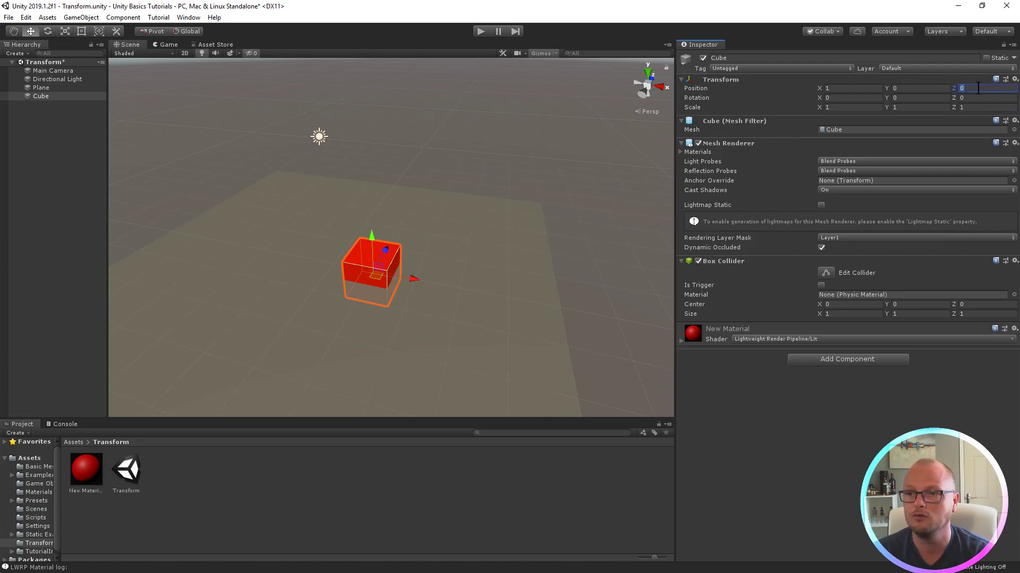
{"action": "type", "text": "1"}
{"action": "left_click", "coordinate": [839, 88]}
{"action": "type", "text": "0"}
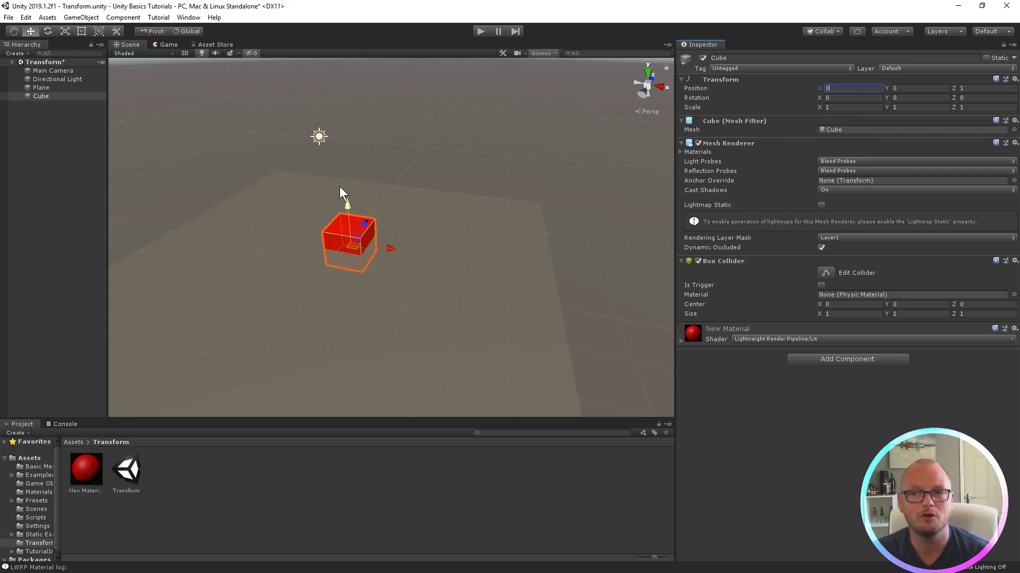
- Move the cube across the plane with the Move tool to about X -4.51 and Z 4.6
{"action": "left_click", "coordinate": [47, 31]}
{"action": "left_click", "coordinate": [32, 33]}
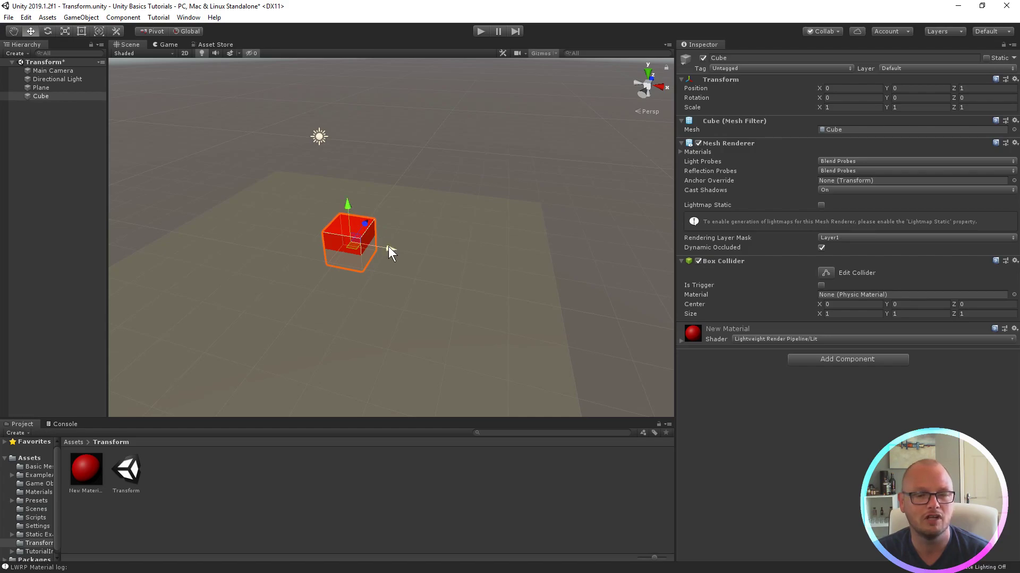
{"action": "left_click_drag", "start_coordinate": [394, 252], "coordinate": [334, 136]}
{"action": "left_click", "coordinate": [410, 149]}
{"action": "left_click", "coordinate": [280, 170]}
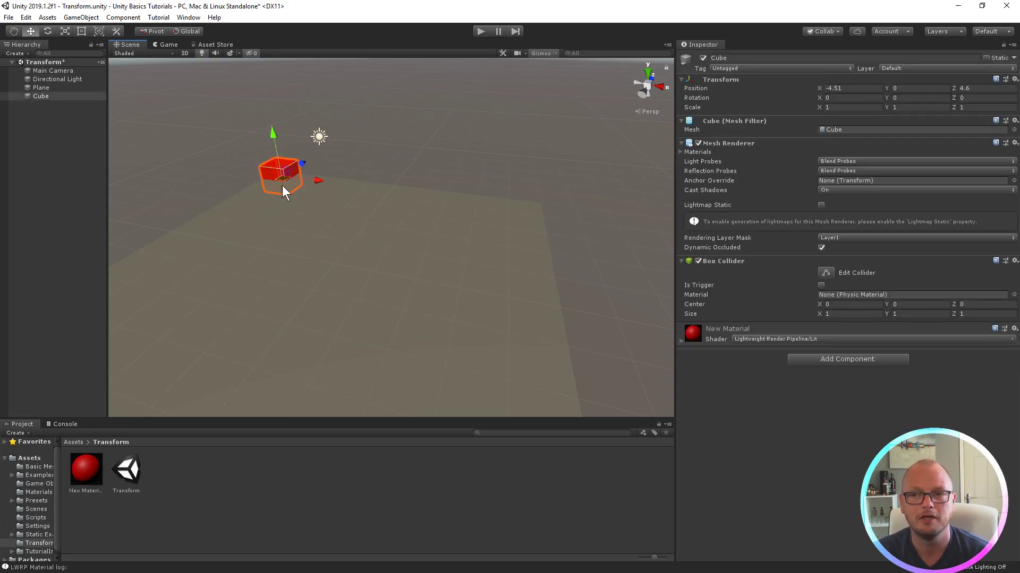
- Rotate the cube freely about its Y axis with the Rotate tool and set its Y rotation to 45
{"action": "left_click", "coordinate": [47, 30]}
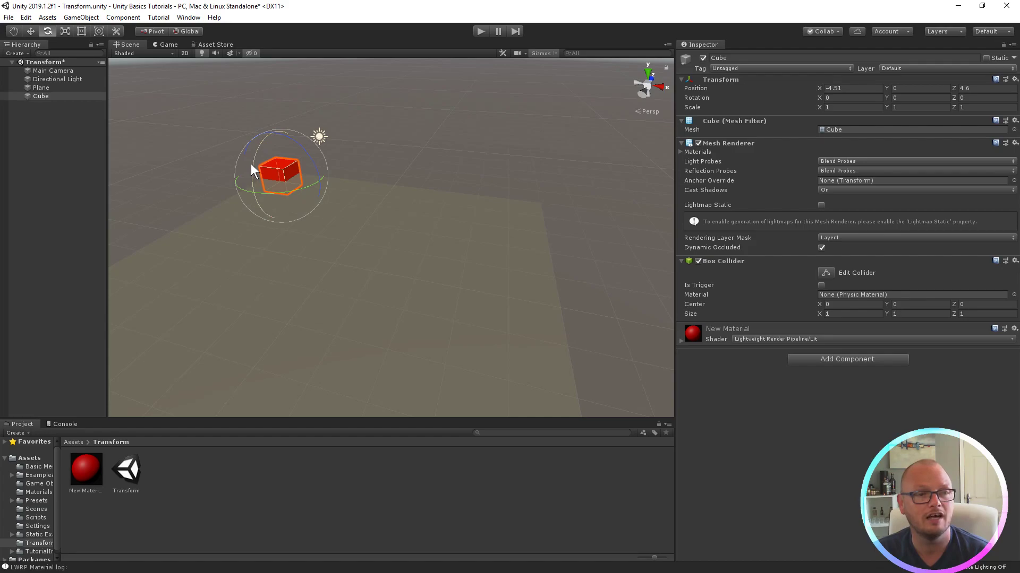
{"action": "left_click_drag", "start_coordinate": [292, 189], "coordinate": [395, 250]}
{"action": "left_click_drag", "start_coordinate": [315, 187], "coordinate": [355, 206]}
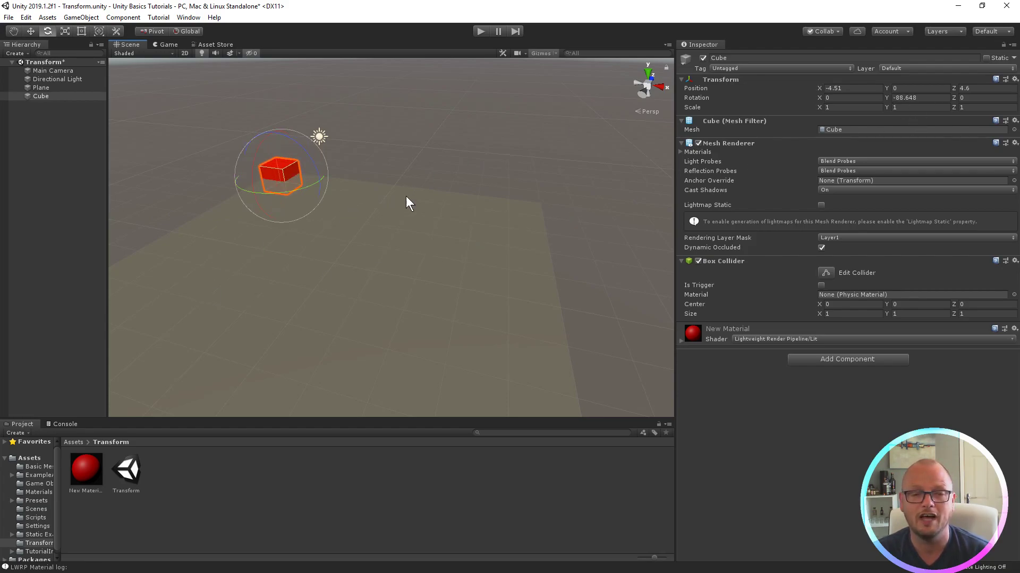
{"action": "left_click", "coordinate": [901, 97]}
{"action": "type", "text": "45"}
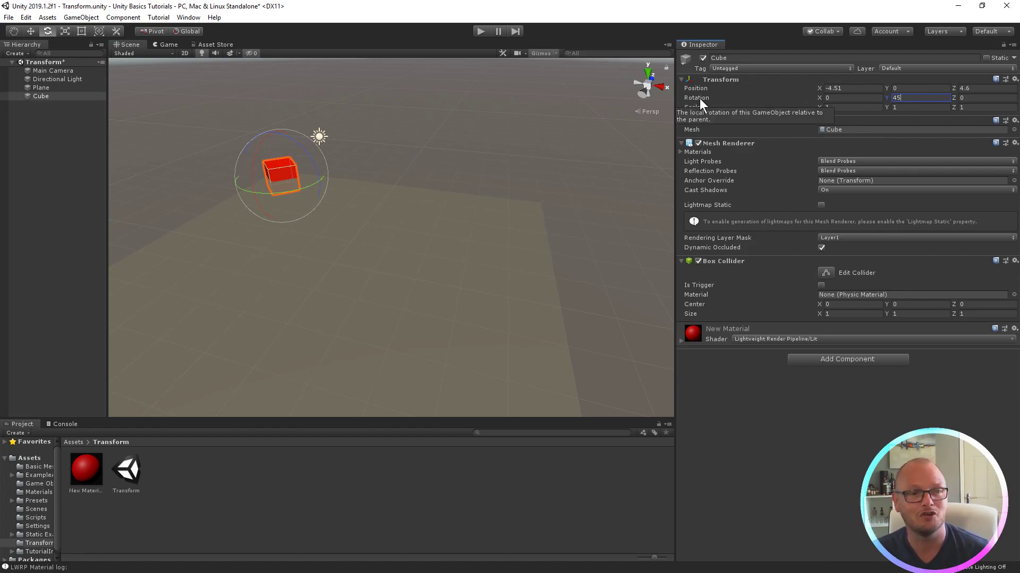
- Set the cube's X rotation to a full turn of 360 and increase it to 370
{"action": "left_click", "coordinate": [846, 98]}
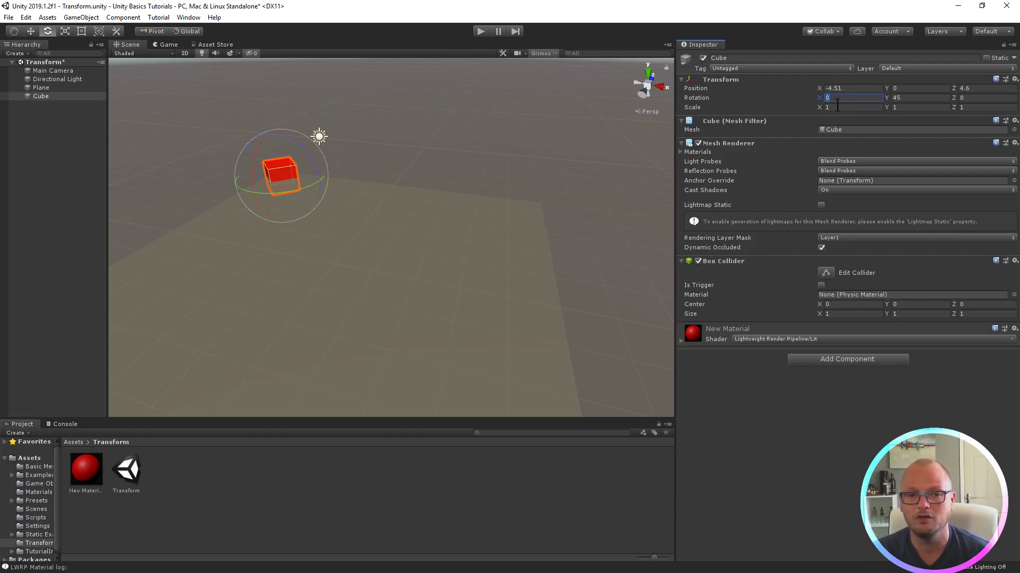
{"action": "type", "text": "360"}
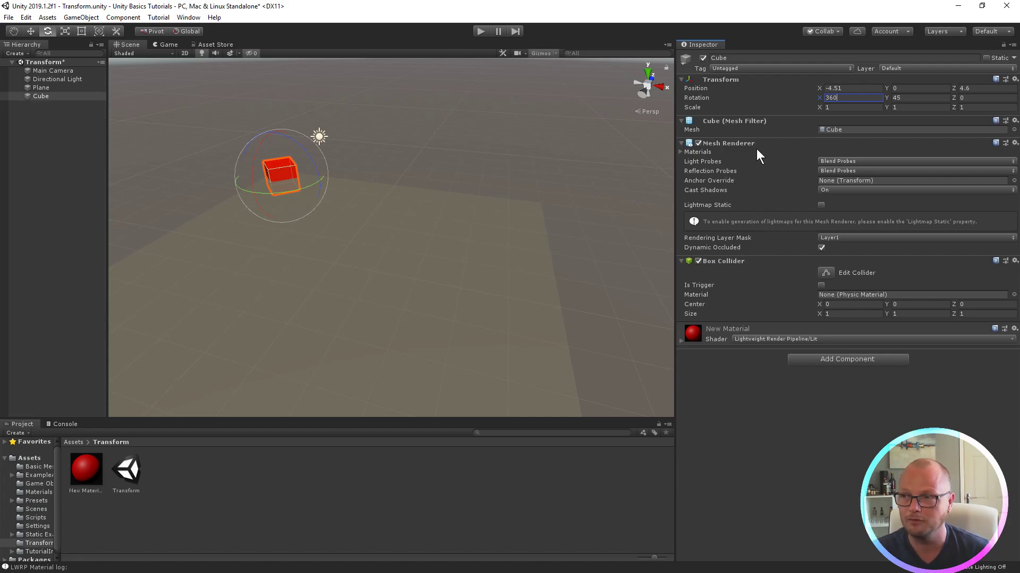
{"action": "left_click_drag", "start_coordinate": [853, 97], "coordinate": [866, 97]}
{"action": "type", "text": "70"}
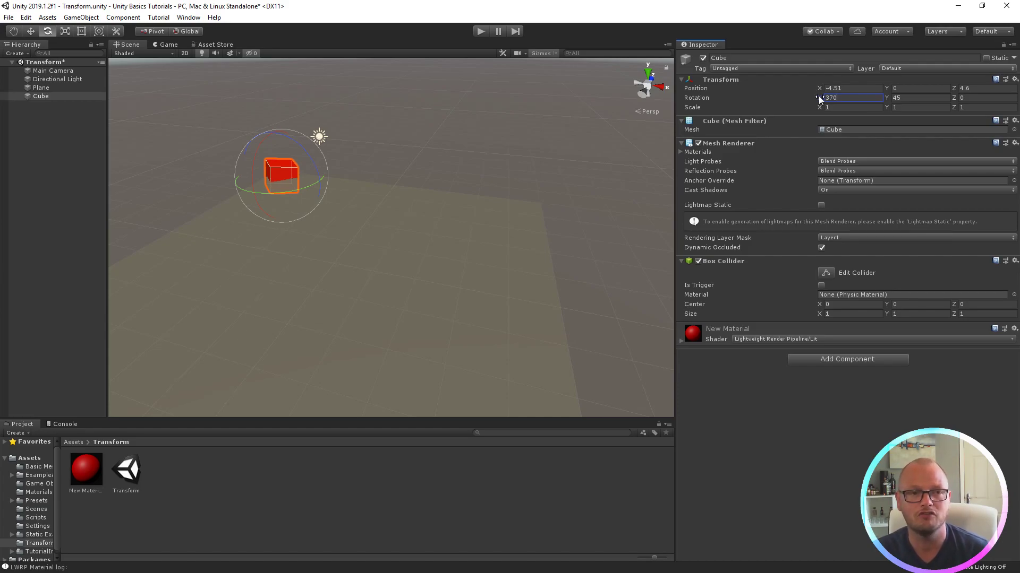
- Scrub the cube's X rotation through a range of angles and reset it to 0
{"action": "left_click_drag", "start_coordinate": [818, 99], "coordinate": [652, 135]}
{"action": "left_click", "coordinate": [858, 97]}
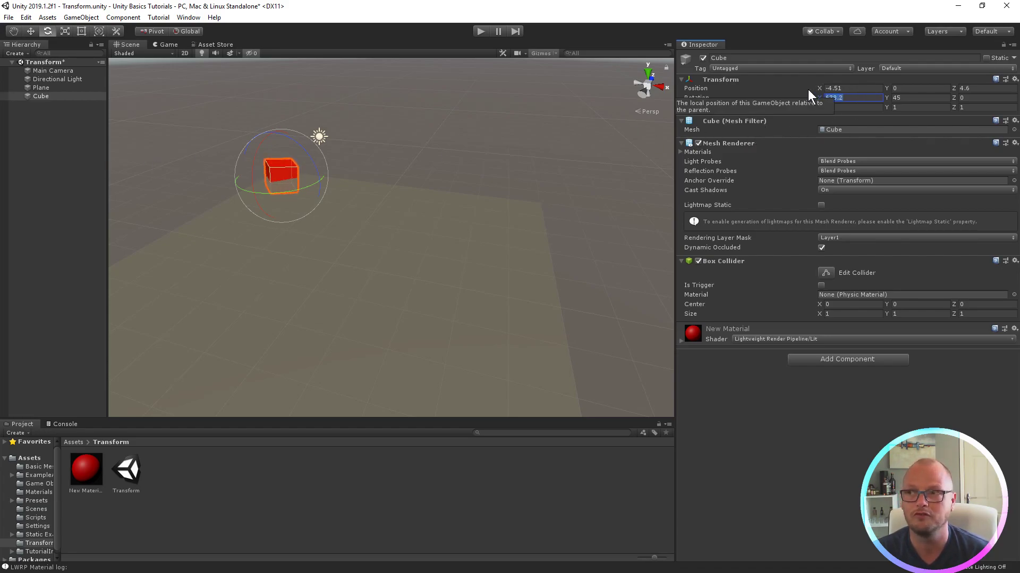
{"action": "type", "text": "0"}
{"action": "key", "text": "Return"}
- Scrub the cube's X rotation value to about 41.04
{"action": "left_click_drag", "start_coordinate": [791, 100], "coordinate": [827, 109]}
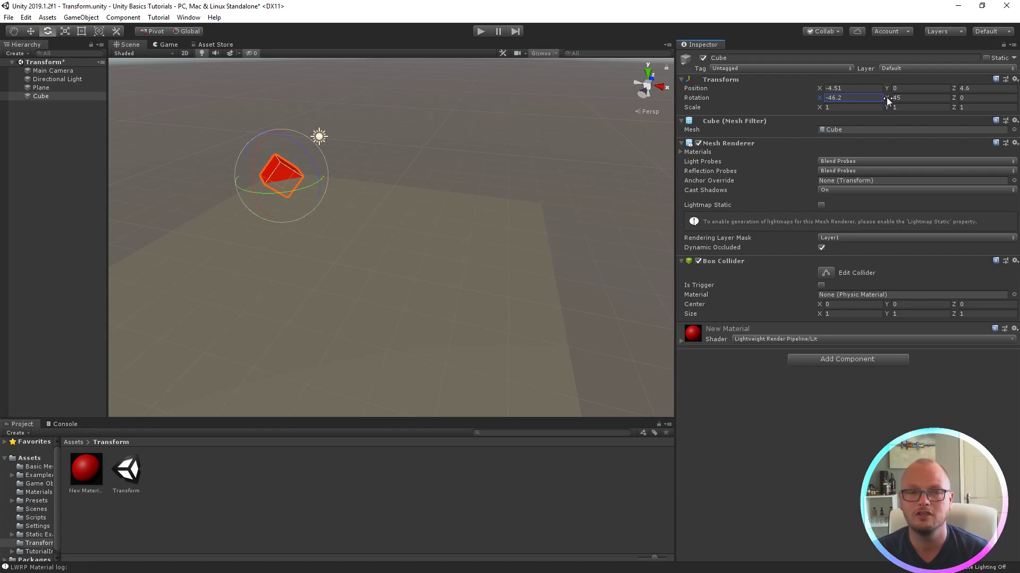
{"action": "type", "text": "-18.7"}
{"action": "left_click_drag", "start_coordinate": [414, 114], "coordinate": [349, 152]}
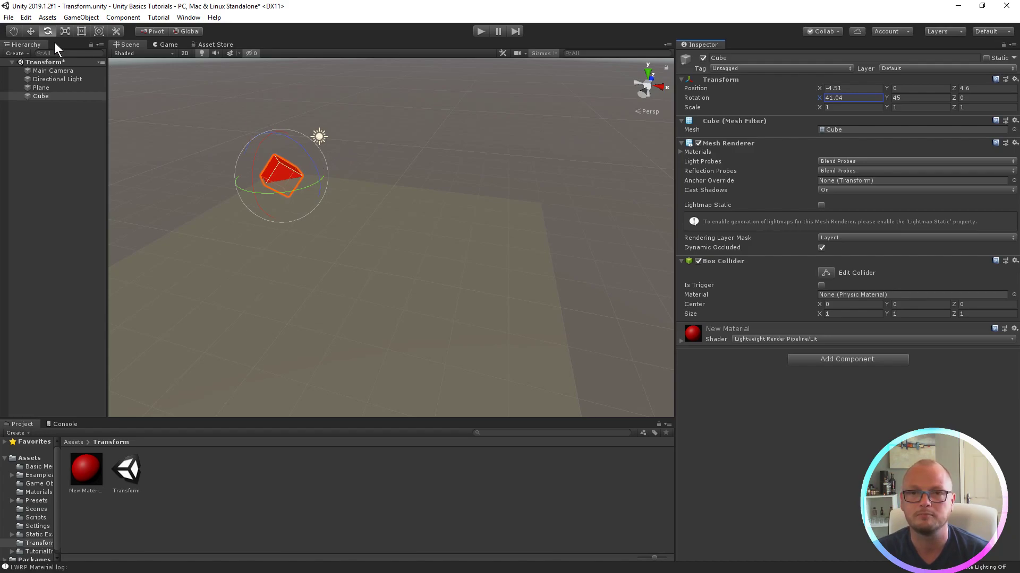
- Frame the cube and stretch it along its X axis with the Scale tool to about 2.78
{"action": "left_click", "coordinate": [64, 32]}
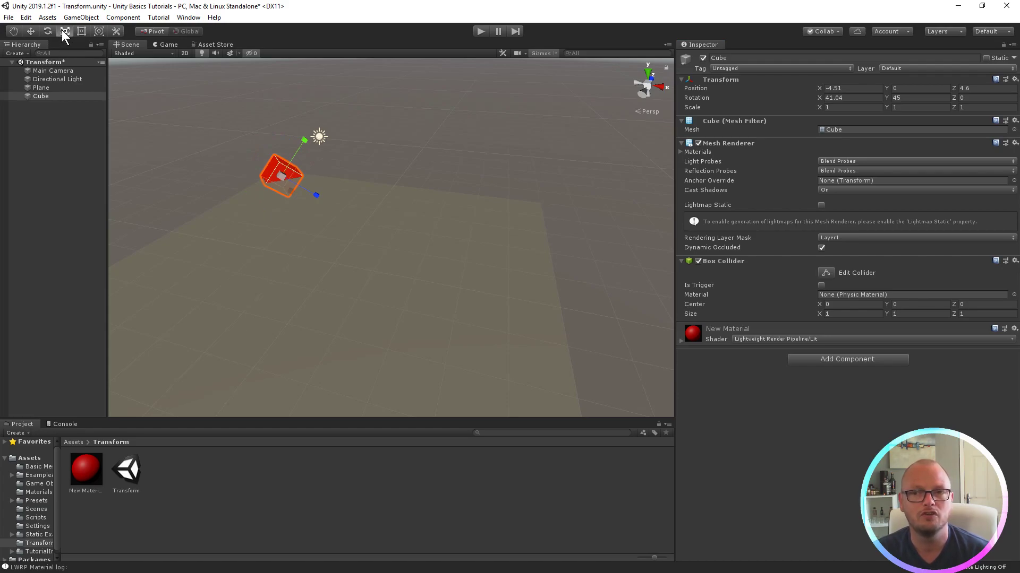
{"action": "key", "text": "f"}
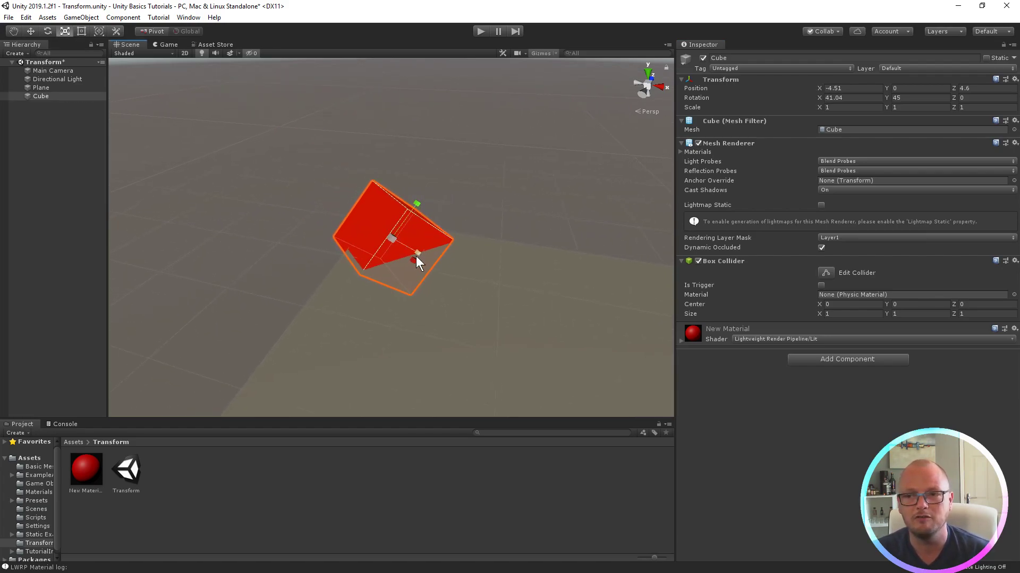
{"action": "mouse_move", "coordinate": [412, 265]}
{"action": "right_mouse_down"}
{"action": "mouse_move", "coordinate": [441, 280]}
{"action": "mouse_move", "coordinate": [411, 259]}
{"action": "right_mouse_up"}
{"action": "left_click_drag", "start_coordinate": [356, 255], "coordinate": [392, 266]}
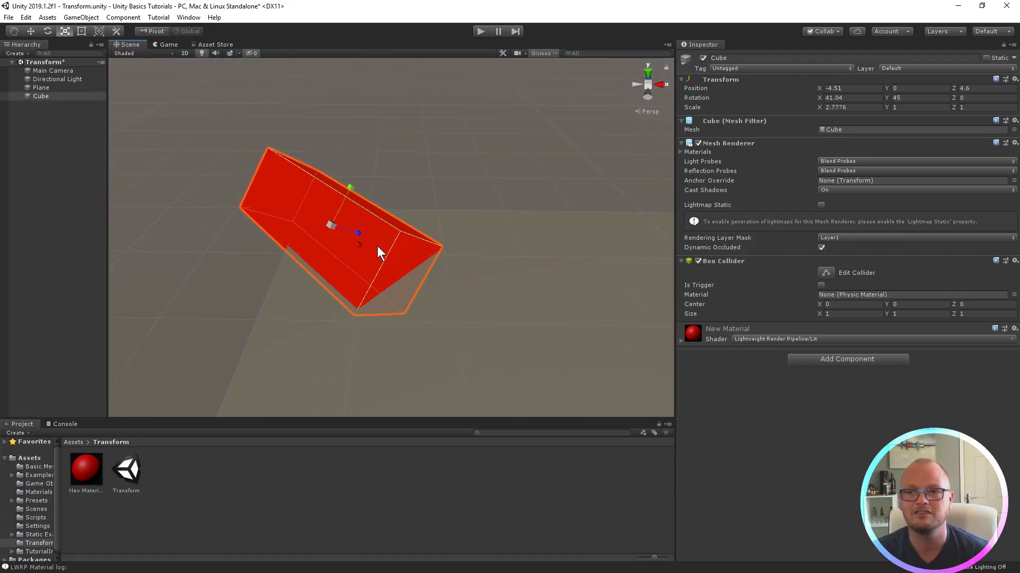
- Enlarge the cube along its other axes and uniformly, reaching a scale of about X 3.1, Y 2.82, Z 2.31
{"action": "left_click_drag", "start_coordinate": [358, 230], "coordinate": [391, 142]}
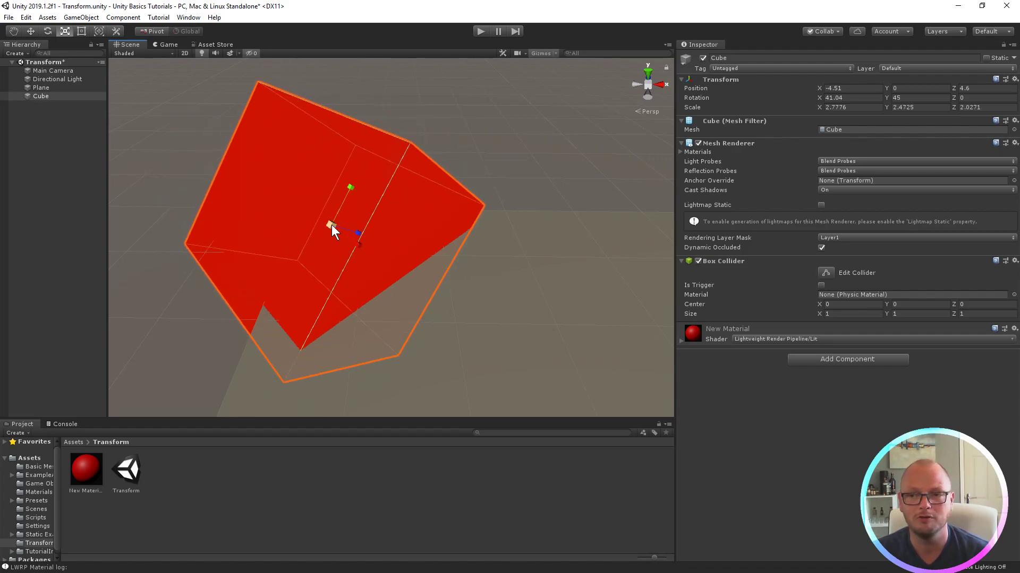
{"action": "mouse_move", "coordinate": [331, 225]}
{"action": "left_mouse_down"}
{"action": "mouse_move", "coordinate": [313, 251]}
{"action": "mouse_move", "coordinate": [335, 234]}
{"action": "mouse_move", "coordinate": [305, 253]}
{"action": "mouse_move", "coordinate": [379, 204]}
{"action": "mouse_move", "coordinate": [348, 224]}
{"action": "left_mouse_up"}
{"action": "mouse_move", "coordinate": [817, 108]}
{"action": "left_mouse_down"}
{"action": "mouse_move", "coordinate": [744, 111]}
{"action": "mouse_move", "coordinate": [843, 109]}
{"action": "mouse_move", "coordinate": [797, 112]}
{"action": "mouse_move", "coordinate": [812, 113]}
{"action": "left_mouse_up"}
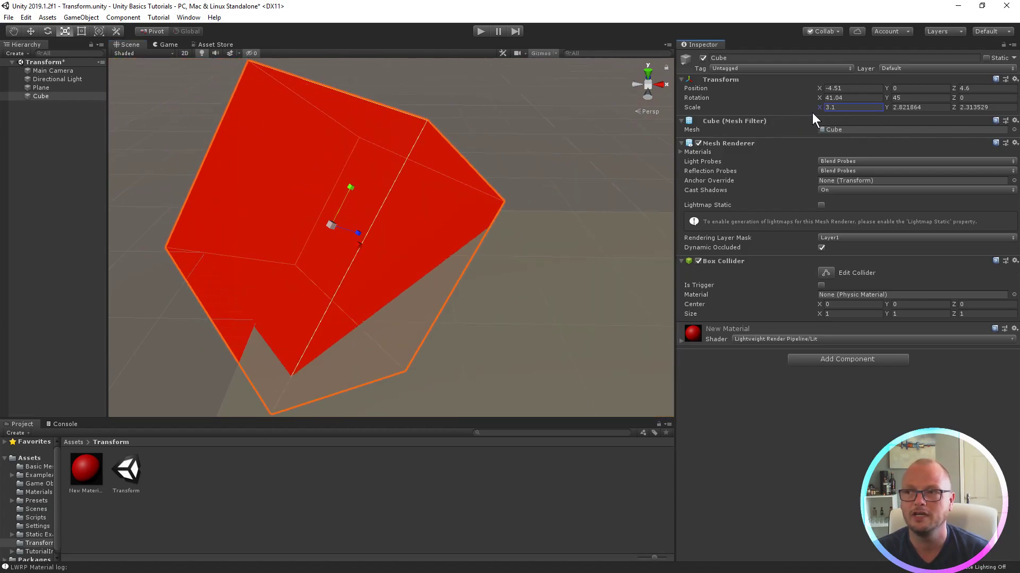
- Undo the last X scale change on the cube
{"action": "key", "text": "ctrl+z"}
{"action": "scroll", "coordinate": [577, 183], "scroll_direction": "down", "scroll_amount": 4}
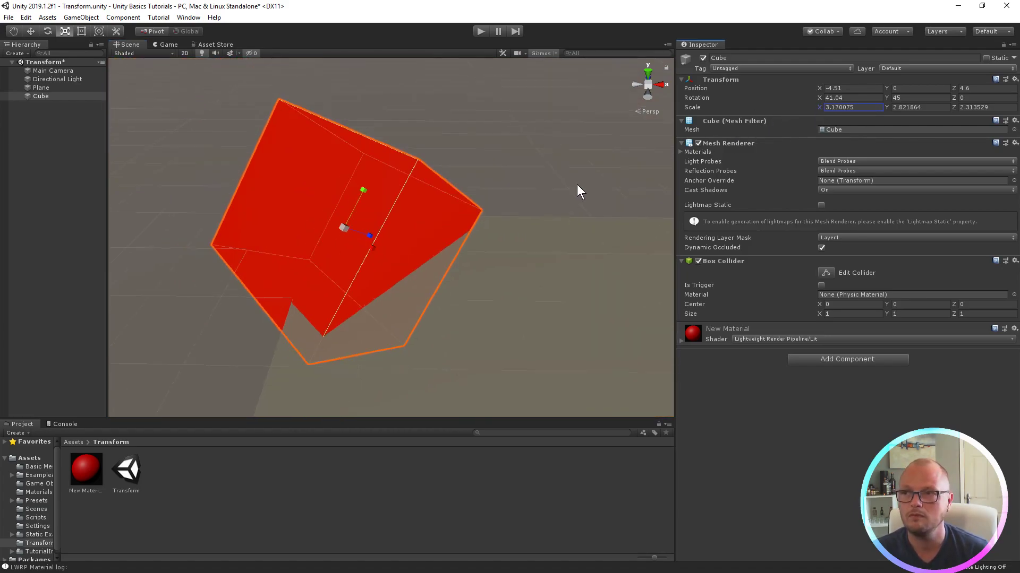
{"action": "middle_click_drag", "start_coordinate": [481, 176], "coordinate": [437, 227]}
{"action": "key", "text": "r"}
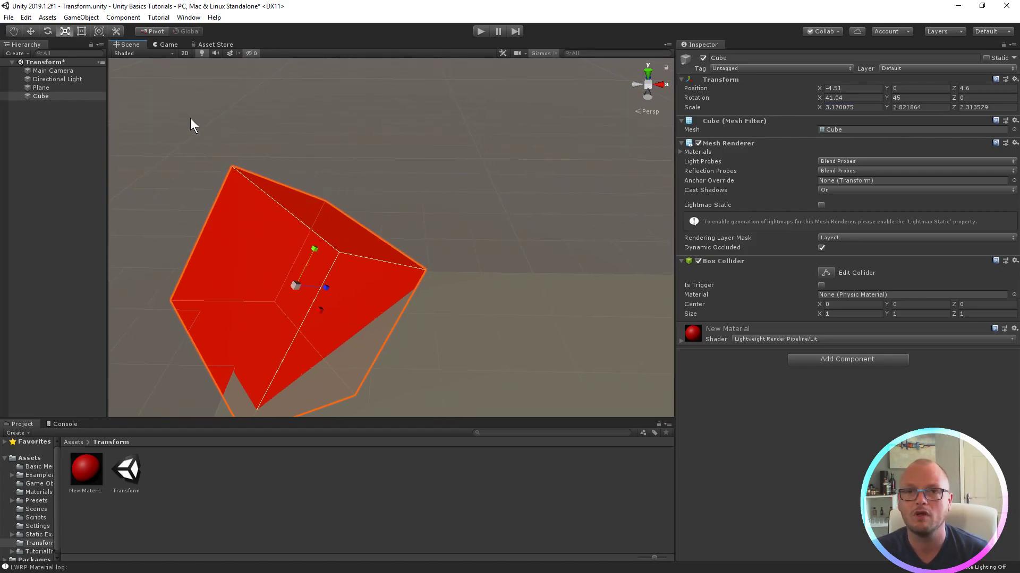
- Use the combined Transform tool to rotate, shrink and move the cube to about X -0.74, Y 1.66, Z 4.56
{"action": "left_click", "coordinate": [99, 31]}
{"action": "scroll", "coordinate": [399, 225], "scroll_direction": "down", "scroll_amount": 1}
{"action": "middle_click_drag", "start_coordinate": [399, 225], "coordinate": [345, 218]}
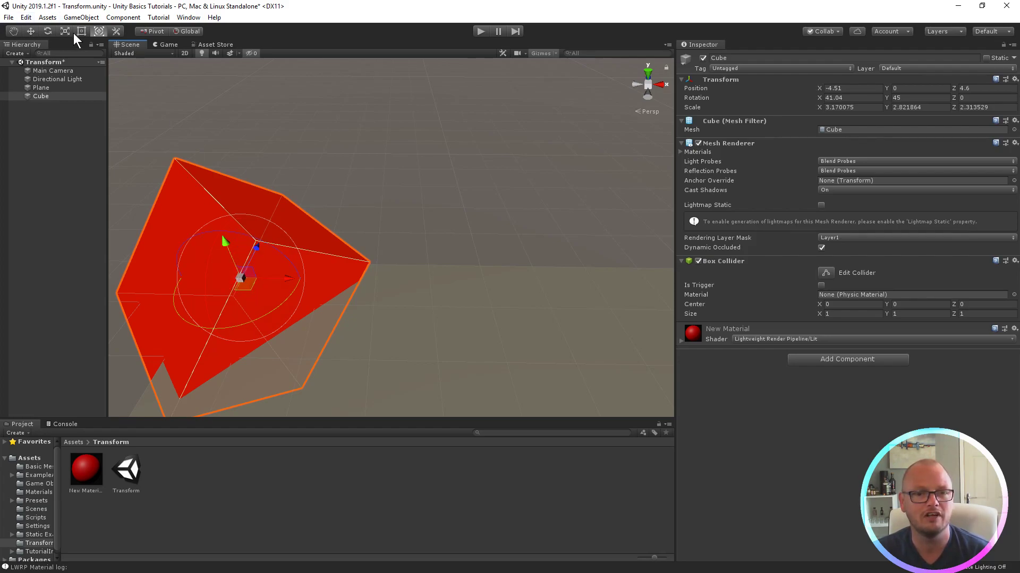
{"action": "left_click_drag", "start_coordinate": [252, 250], "coordinate": [247, 314]}
{"action": "left_click_drag", "start_coordinate": [243, 275], "coordinate": [434, 213]}
{"action": "scroll", "coordinate": [434, 223], "scroll_direction": "up", "scroll_amount": 3}
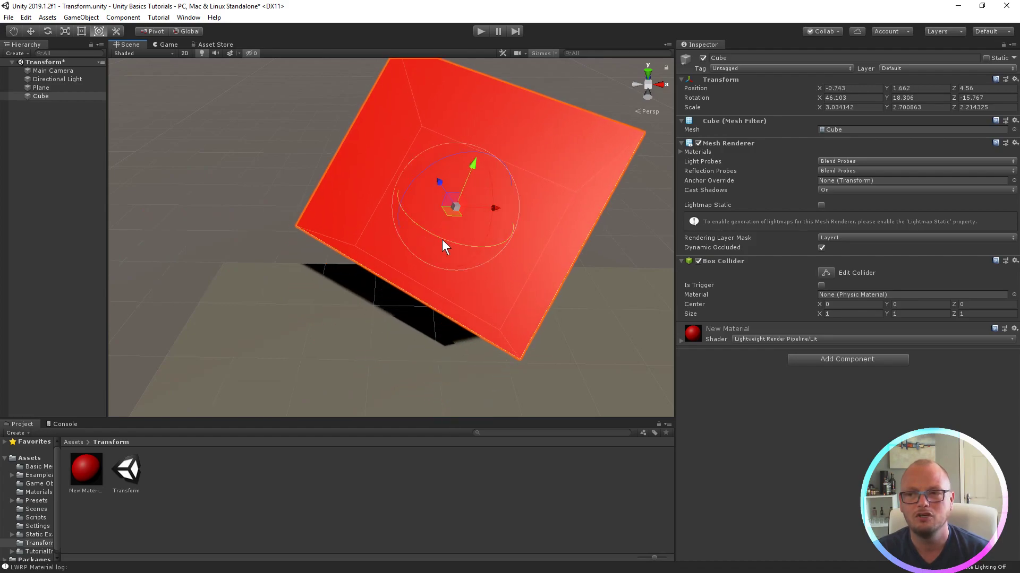
- Raise the cube to about Y 1.68 and rotate it to about X 40.6, Y 29.9, Z 1.0
{"action": "middle_click_drag", "start_coordinate": [442, 237], "coordinate": [302, 301]}
{"action": "left_click_drag", "start_coordinate": [303, 301], "coordinate": [400, 309], "text": "alt"}
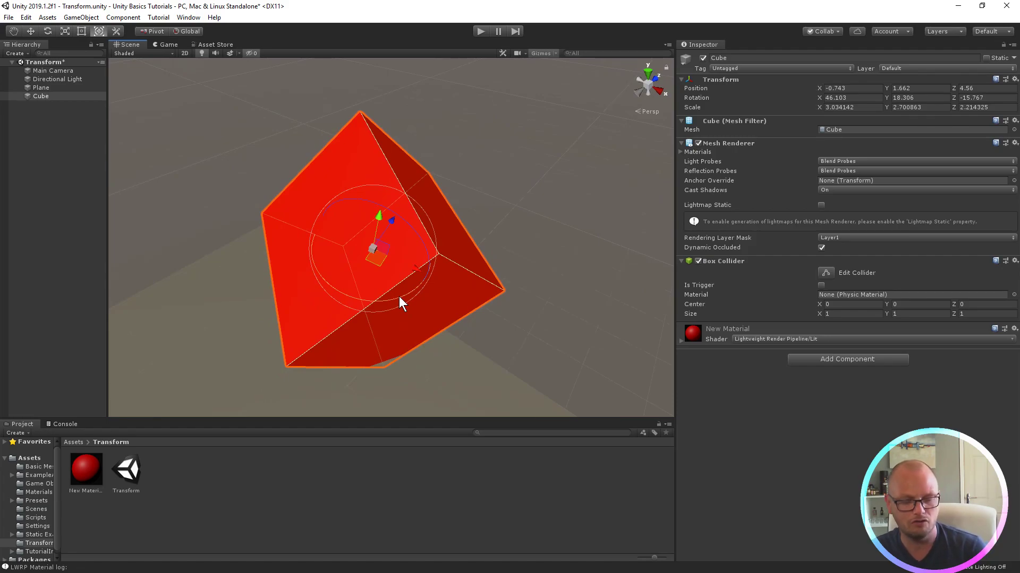
{"action": "key", "text": "w"}
{"action": "left_click_drag", "start_coordinate": [371, 219], "coordinate": [381, 247]}
{"action": "key", "text": "e"}
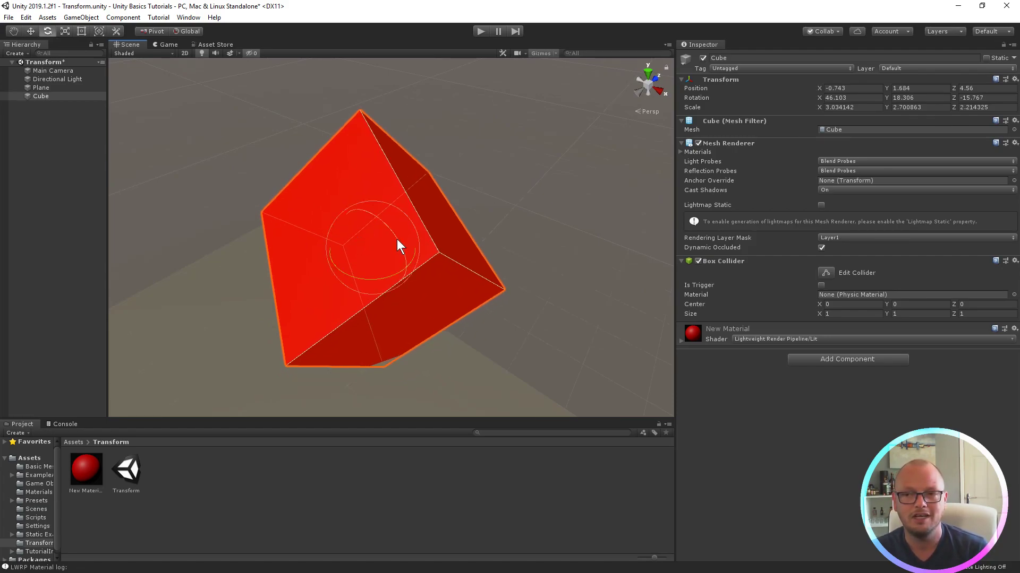
{"action": "left_click_drag", "start_coordinate": [408, 235], "coordinate": [420, 270]}
- Cycle through the Move, Rotate and Scale tools and stretch the cube along its Z axis to about 8.82
{"action": "key", "text": "r"}
{"action": "key", "text": "e"}
{"action": "key", "text": "w"}
{"action": "key", "text": "e"}
{"action": "key", "text": "r"}
{"action": "key", "text": "e"}
{"action": "key", "text": "r"}
{"action": "key", "text": "w"}
{"action": "key", "text": "r"}
{"action": "key", "text": "e"}
{"action": "key", "text": "r"}
{"action": "key", "text": "w"}
{"action": "key", "text": "e"}
{"action": "key", "text": "r"}
{"action": "key", "text": "w"}
{"action": "key", "text": "e"}
{"action": "key", "text": "r"}
{"action": "left_click_drag", "start_coordinate": [399, 261], "coordinate": [459, 266]}
- Rotate the cube to about X -4.5, Y 7.9, Z -34.1 and move it to about X -3.98, Y 0.74
{"action": "key", "text": "e"}
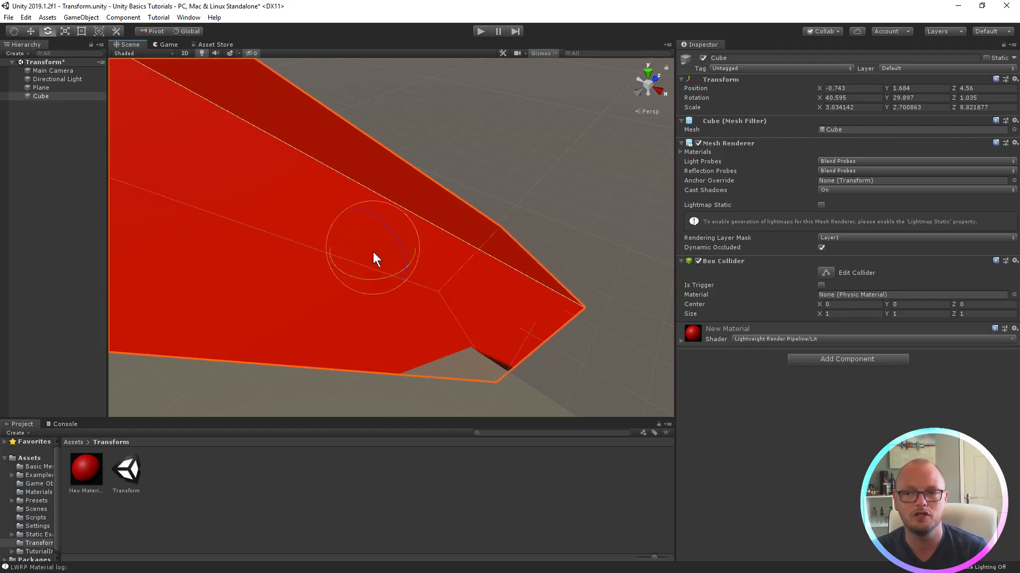
{"action": "key", "text": "w"}
{"action": "left_click_drag", "start_coordinate": [393, 241], "coordinate": [294, 242]}
{"action": "key", "text": "r"}
{"action": "key", "text": "e"}
{"action": "key", "text": "w"}
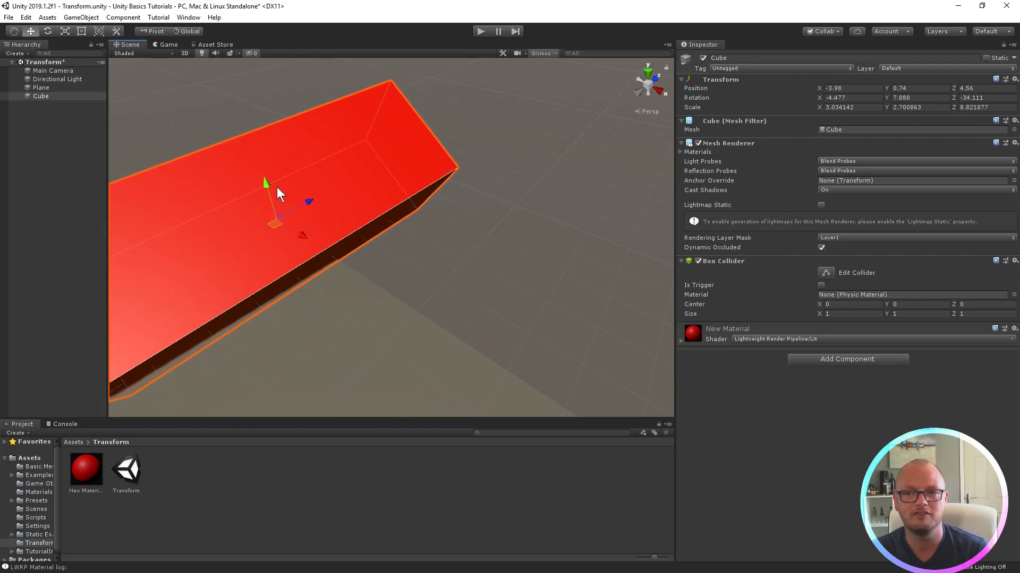
- Delete the stretched cube and create a new 3D cube in the scene
{"action": "middle_click_drag", "start_coordinate": [323, 271], "coordinate": [399, 259]}
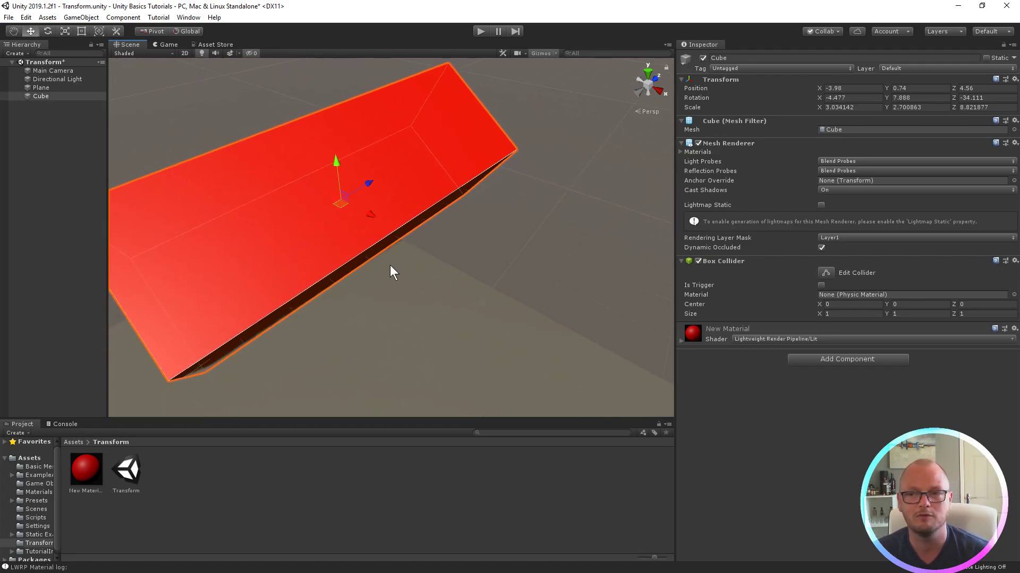
{"action": "scroll", "coordinate": [390, 265], "scroll_direction": "down", "scroll_amount": 2}
{"action": "key", "text": "Delete"}
{"action": "right_click", "coordinate": [32, 119]}
{"action": "mouse_move", "coordinate": [75, 230]}
{"action": "left_click", "coordinate": [152, 230]}
- Set the new cube's position to X 0, Y 0, Z 0
{"action": "left_click", "coordinate": [866, 88]}
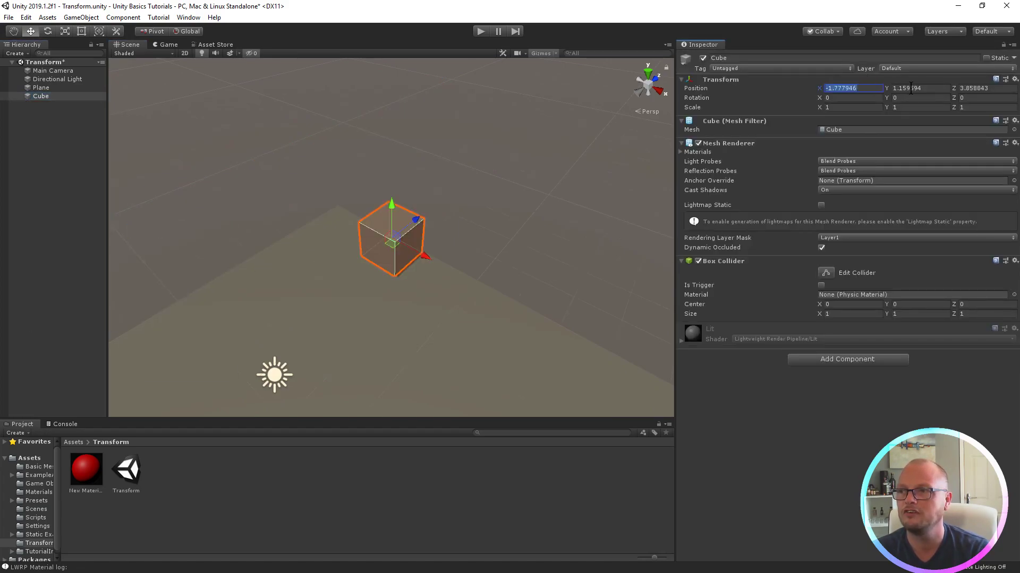
{"action": "type", "text": "0"}
{"action": "left_click", "coordinate": [909, 88]}
{"action": "type", "text": "0"}
{"action": "left_click", "coordinate": [965, 88]}
{"action": "type", "text": "0"}
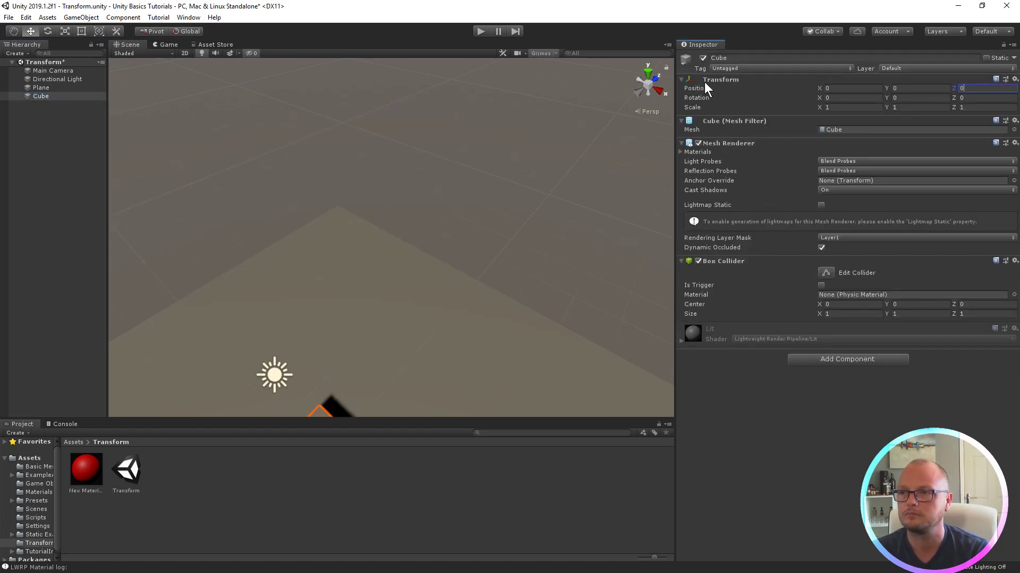
{"action": "key", "text": "Return"}
- Frame the cube and apply the red New Material to it
{"action": "key", "text": "f"}
{"action": "left_click_drag", "start_coordinate": [86, 470], "coordinate": [339, 242]}
{"action": "left_click", "coordinate": [377, 272]}
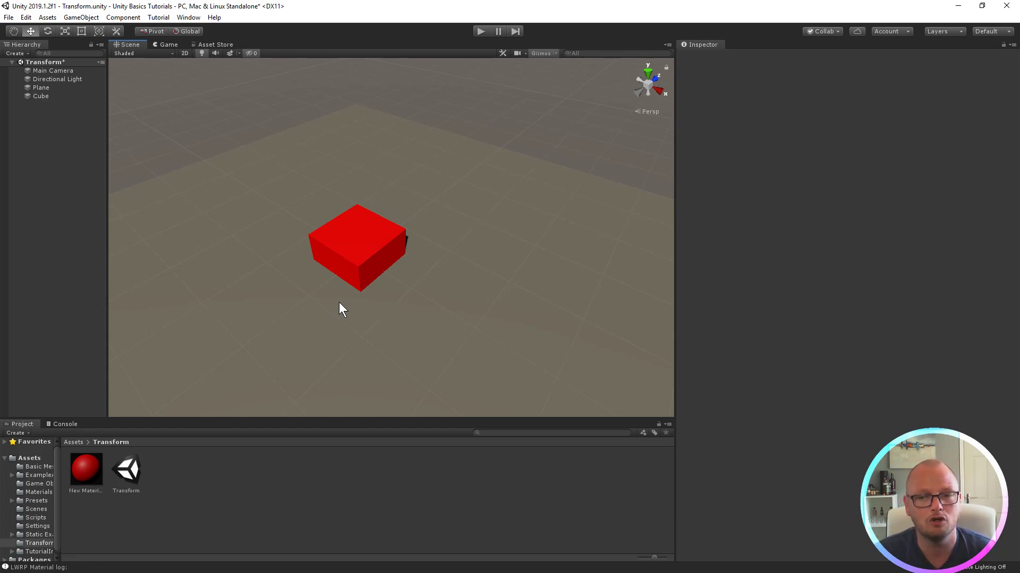
- Create a child cube under the red cube and move it to about Y 1.43, Z 2.36
{"action": "left_click", "coordinate": [354, 245]}
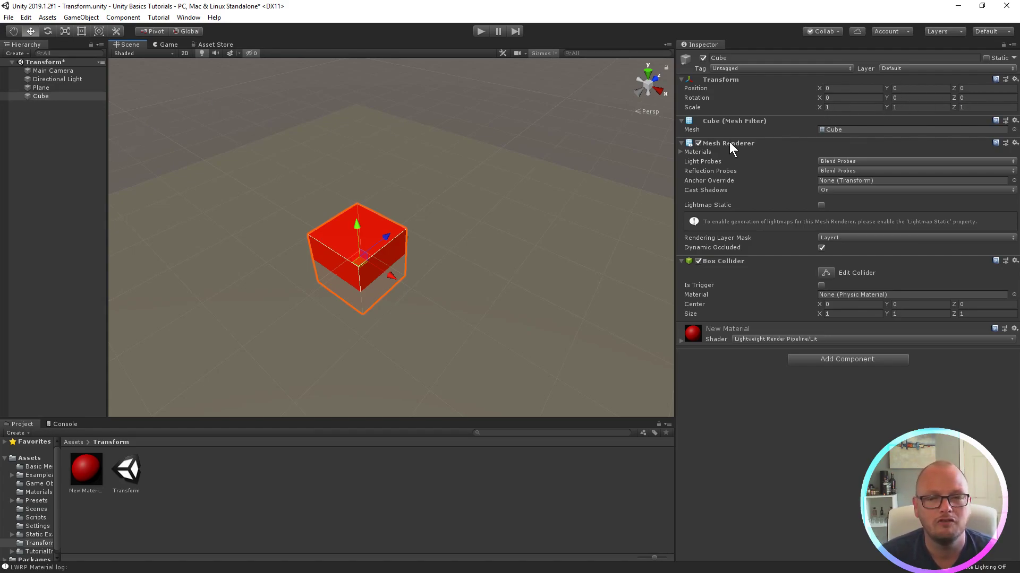
{"action": "right_click", "coordinate": [49, 96]}
{"action": "mouse_move", "coordinate": [94, 208]}
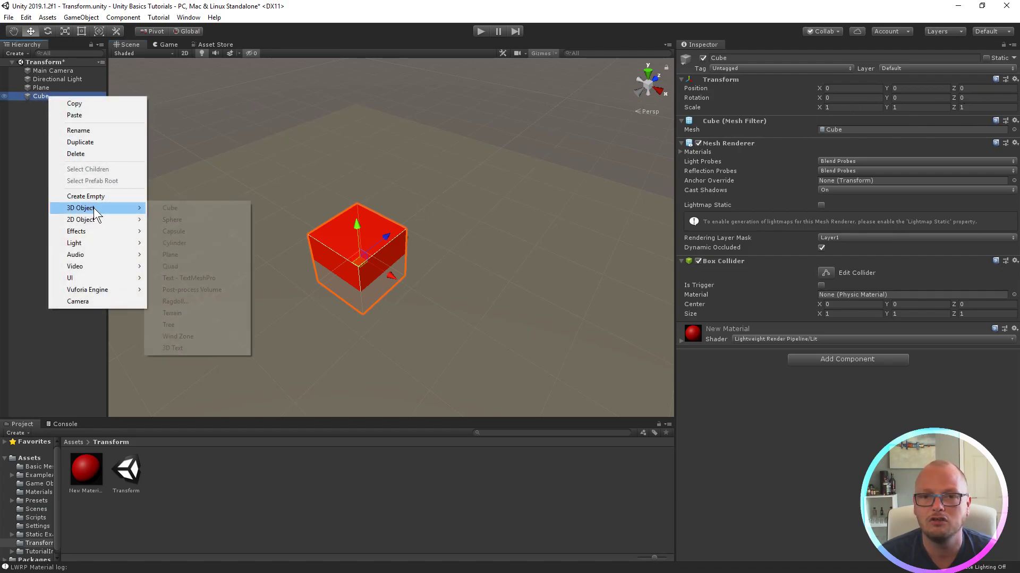
{"action": "left_click", "coordinate": [206, 207]}
{"action": "left_click_drag", "start_coordinate": [353, 225], "coordinate": [509, 116]}
- Move the parent cube along its X axis with the Move tool, and set its X position to 3
{"action": "middle_click_drag", "start_coordinate": [435, 217], "coordinate": [374, 253]}
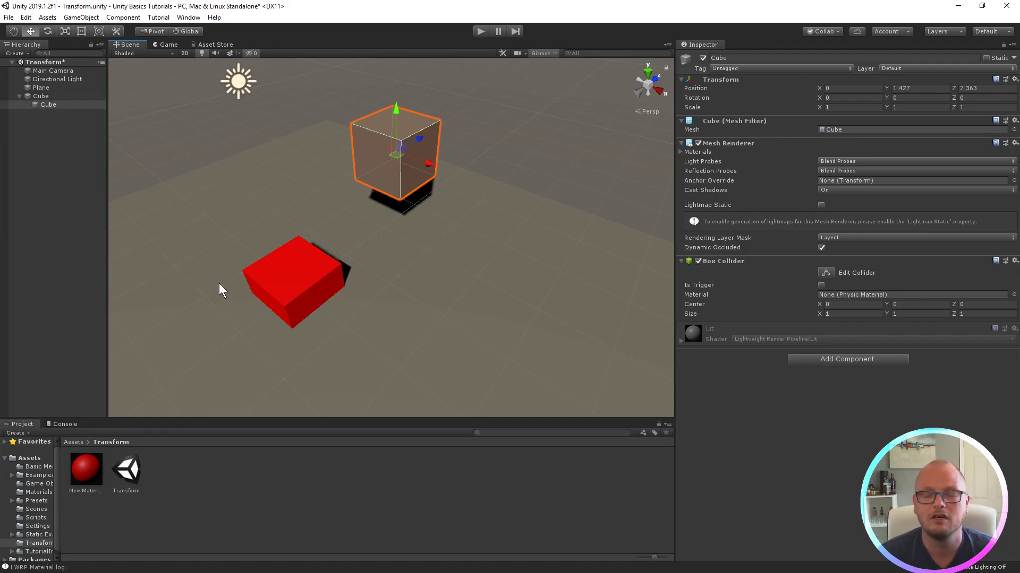
{"action": "left_click", "coordinate": [41, 96]}
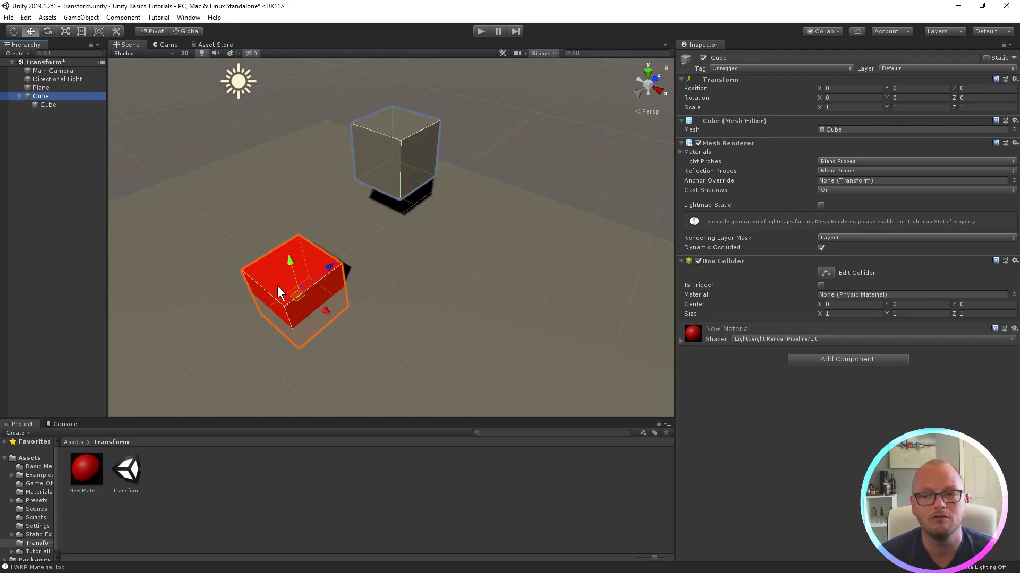
{"action": "mouse_move", "coordinate": [330, 312]}
{"action": "left_mouse_down"}
{"action": "mouse_move", "coordinate": [202, 255]}
{"action": "mouse_move", "coordinate": [394, 345]}
{"action": "mouse_move", "coordinate": [257, 254]}
{"action": "mouse_move", "coordinate": [294, 301]}
{"action": "mouse_move", "coordinate": [349, 326]}
{"action": "mouse_move", "coordinate": [321, 282]}
{"action": "mouse_move", "coordinate": [203, 212]}
{"action": "mouse_move", "coordinate": [380, 335]}
{"action": "mouse_move", "coordinate": [259, 237]}
{"action": "mouse_move", "coordinate": [346, 313]}
{"action": "left_mouse_up"}
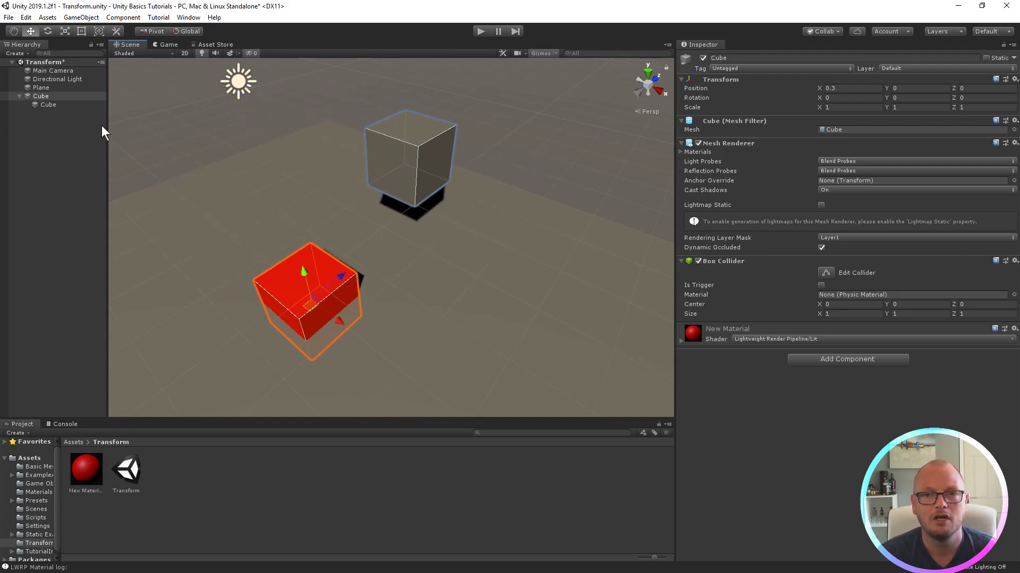
{"action": "left_click_drag", "start_coordinate": [341, 320], "coordinate": [269, 264]}
{"action": "left_click", "coordinate": [862, 88]}
{"action": "type", "text": "3"}
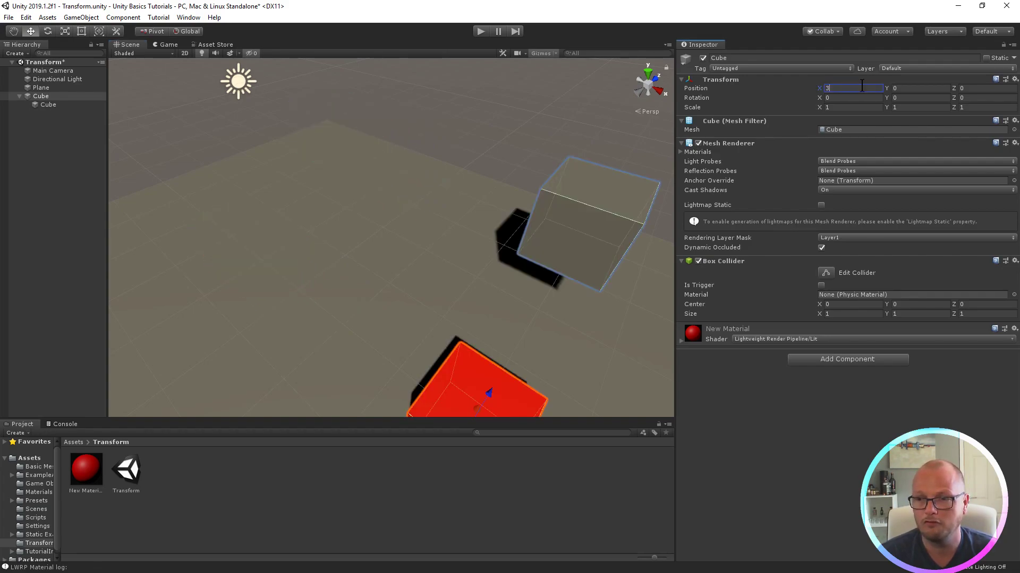
- Set the child cube's X position to 1
{"action": "left_click_drag", "start_coordinate": [362, 199], "coordinate": [427, 214], "text": "alt"}
{"action": "middle_click_drag", "start_coordinate": [428, 214], "coordinate": [370, 183]}
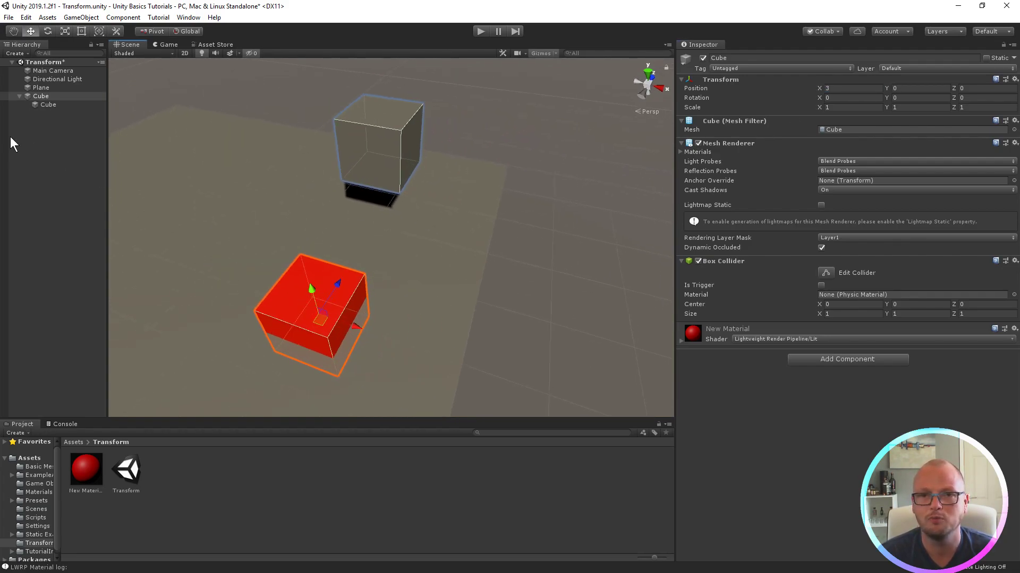
{"action": "left_click", "coordinate": [46, 105]}
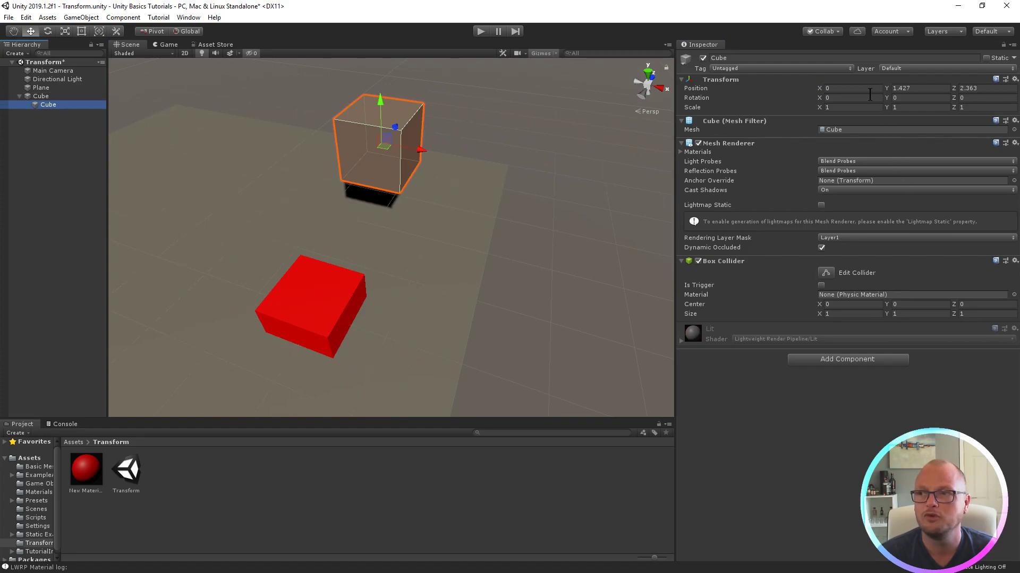
{"action": "left_click", "coordinate": [848, 88]}
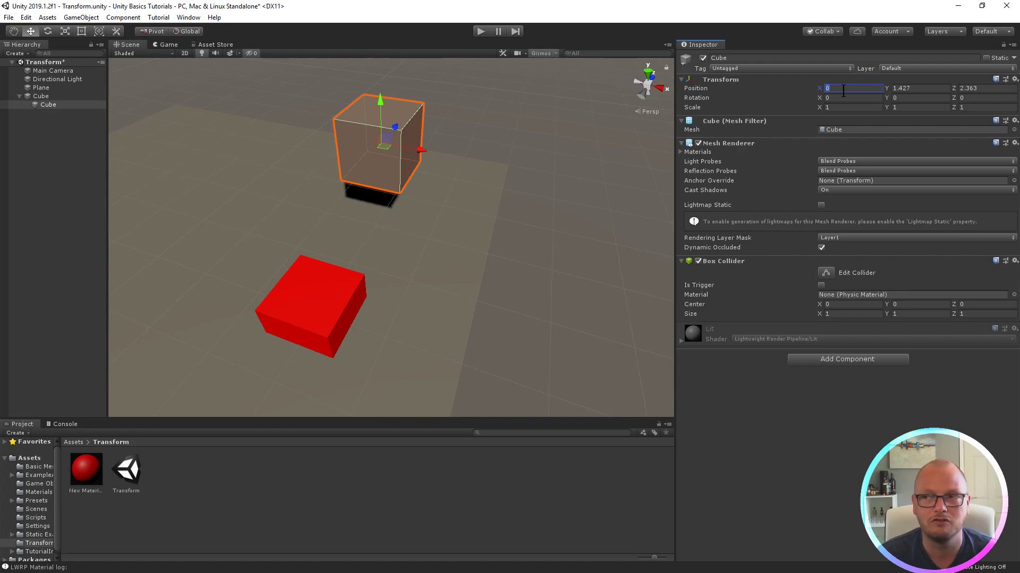
{"action": "type", "text": "1"}
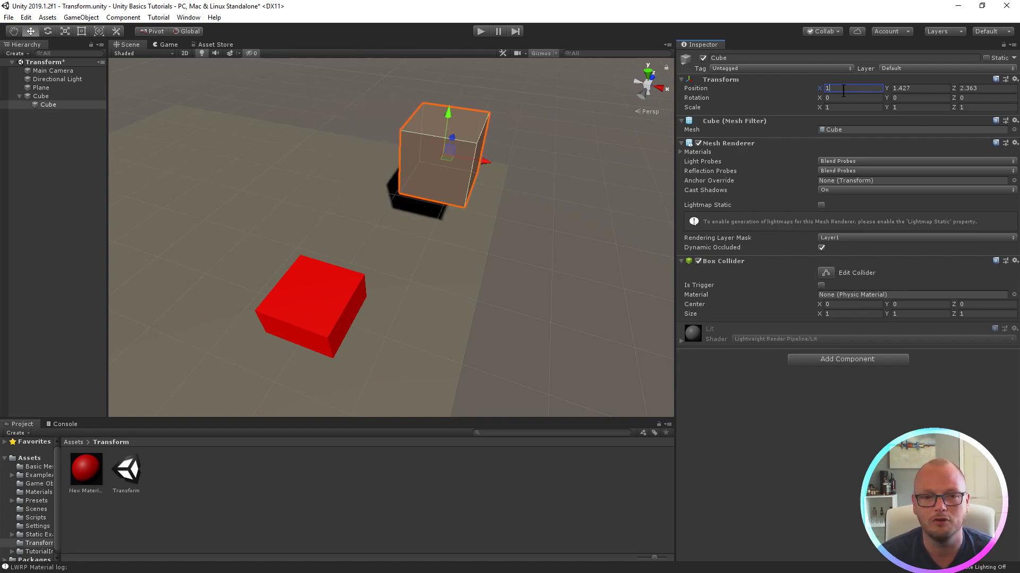
{"action": "key", "text": "Return"}
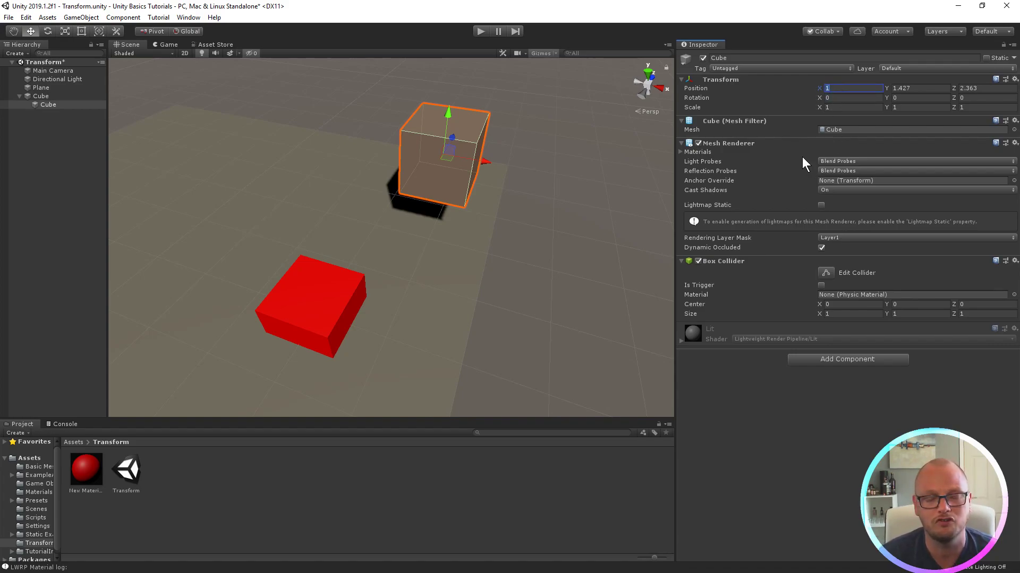
- Move the parent cube to about X 0.87 and the child cube to about Z 0.58 with the Move tool
{"action": "middle_click_drag", "start_coordinate": [365, 217], "coordinate": [425, 218]}
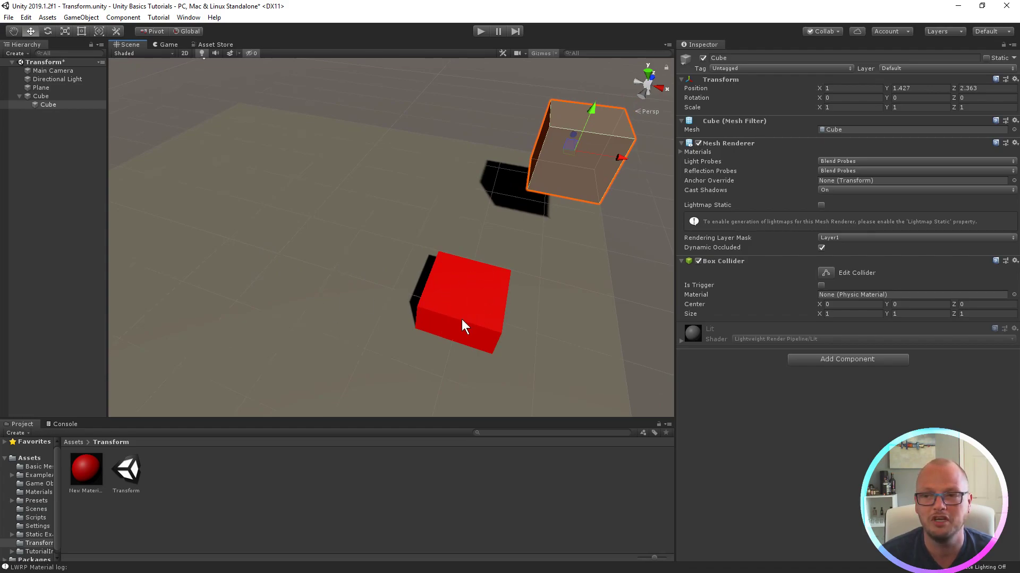
{"action": "left_click", "coordinate": [457, 298]}
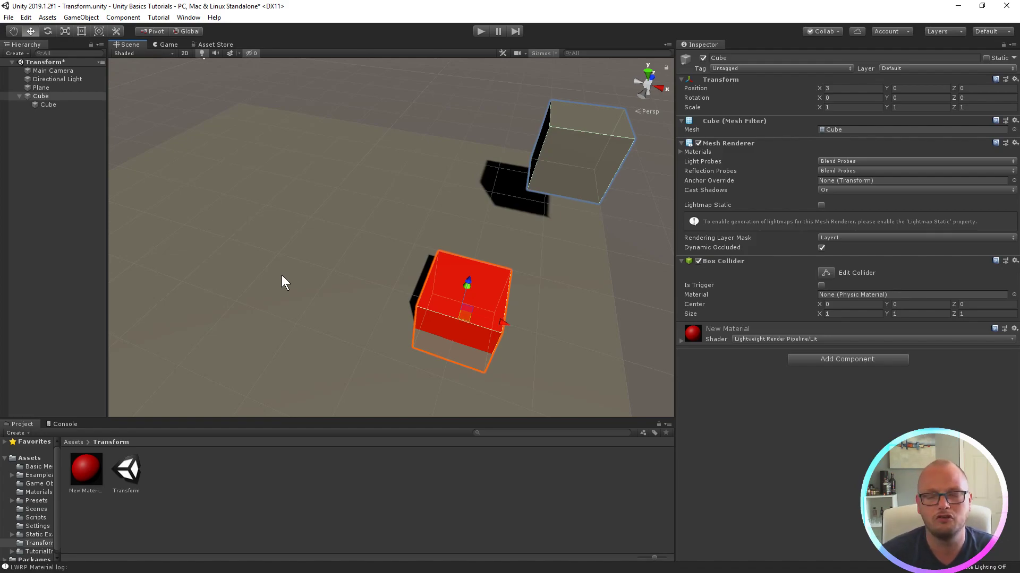
{"action": "left_click_drag", "start_coordinate": [505, 323], "coordinate": [359, 273]}
{"action": "left_click", "coordinate": [79, 106]}
{"action": "left_click_drag", "start_coordinate": [455, 116], "coordinate": [425, 151]}
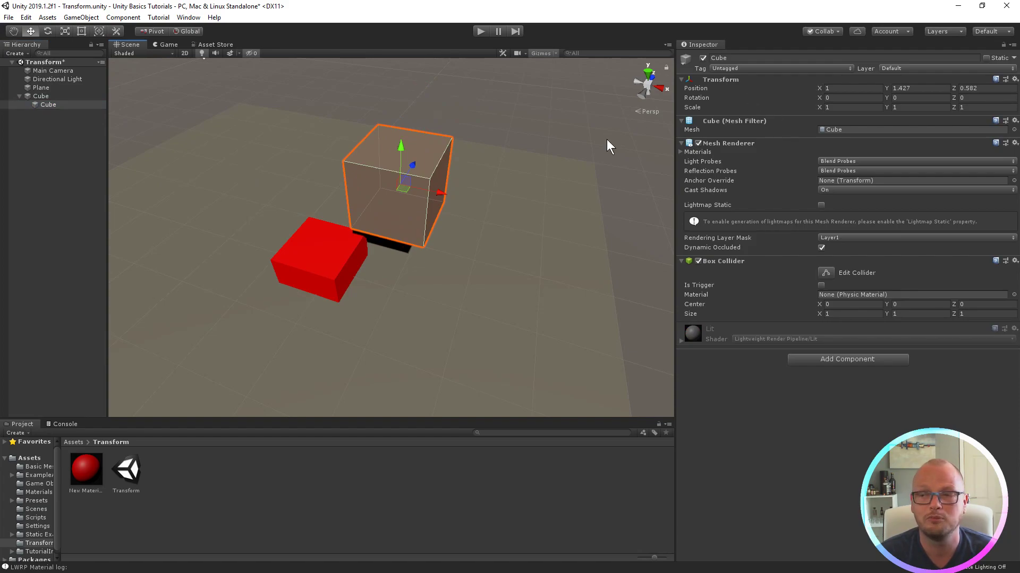
- Set the red parent cube's scale to 0.1 on the X, Y and Z axes
{"action": "left_click", "coordinate": [329, 263]}
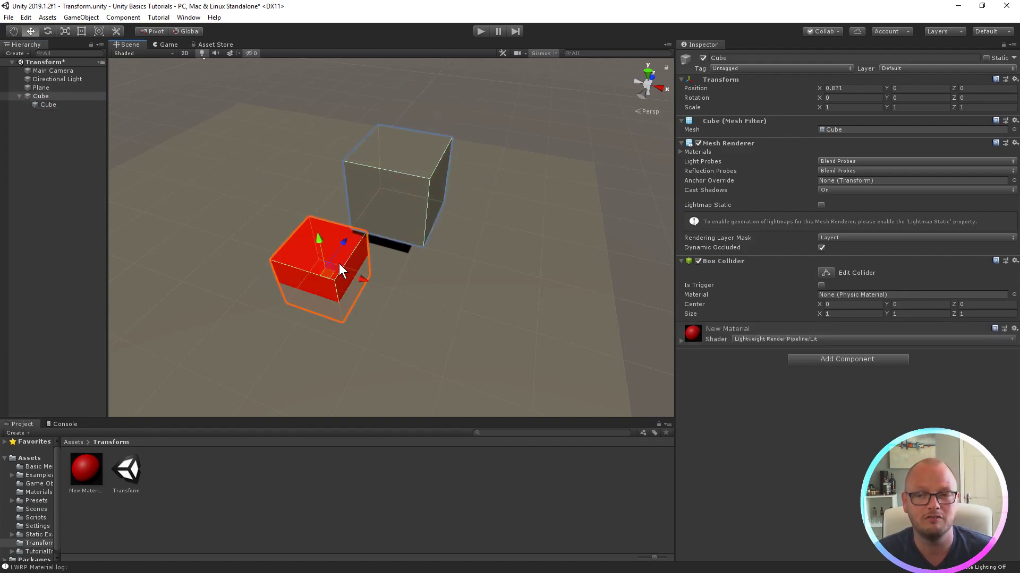
{"action": "left_click", "coordinate": [855, 106]}
{"action": "type", "text": "0.1"}
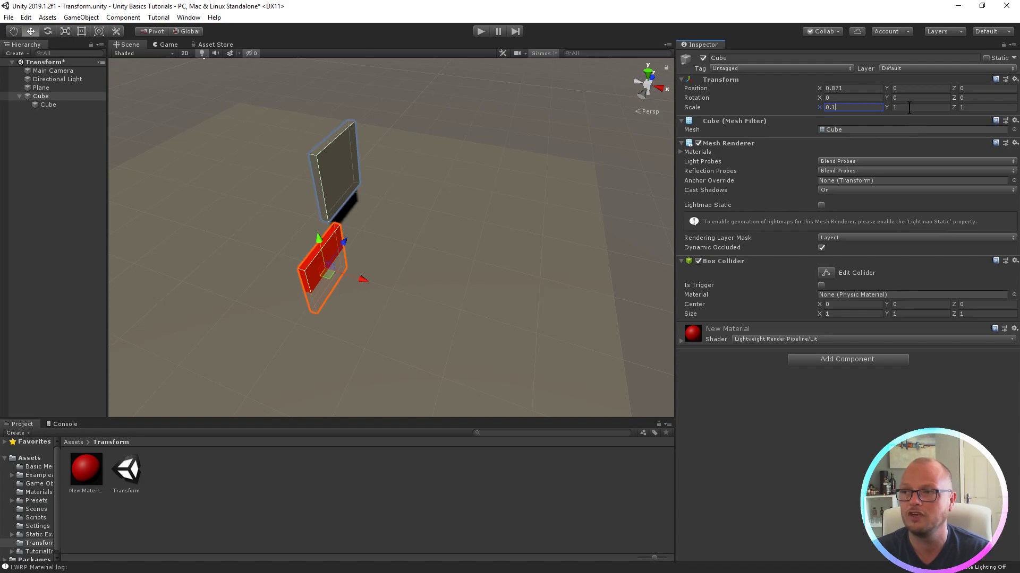
{"action": "left_click", "coordinate": [909, 108]}
{"action": "type", "text": "0.1"}
{"action": "left_click", "coordinate": [993, 107]}
{"action": "type", "text": "0.1"}
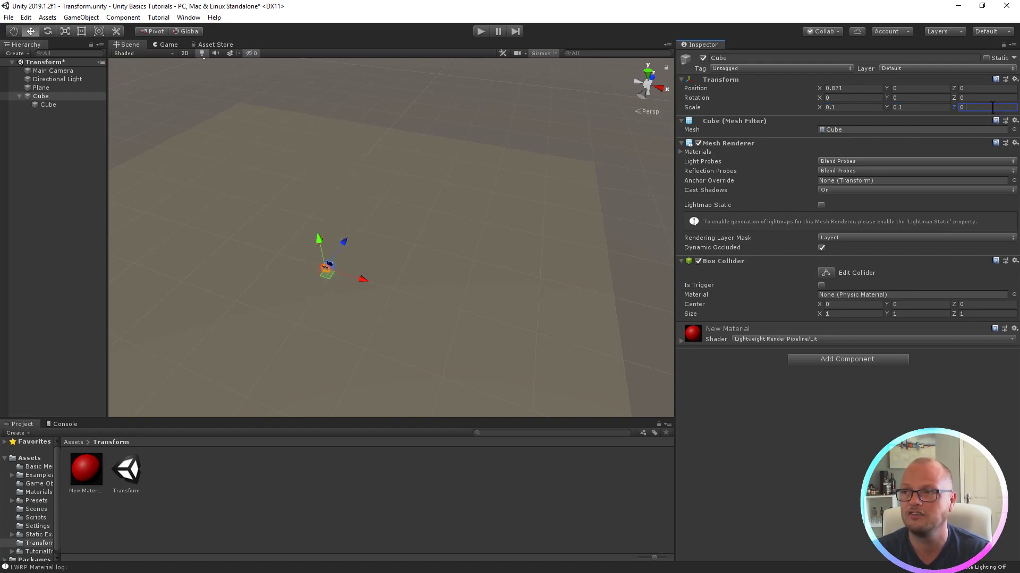
- Frame the child cube, compare its transform values with the parent's, and duplicate the child
{"action": "double_click", "coordinate": [49, 105]}
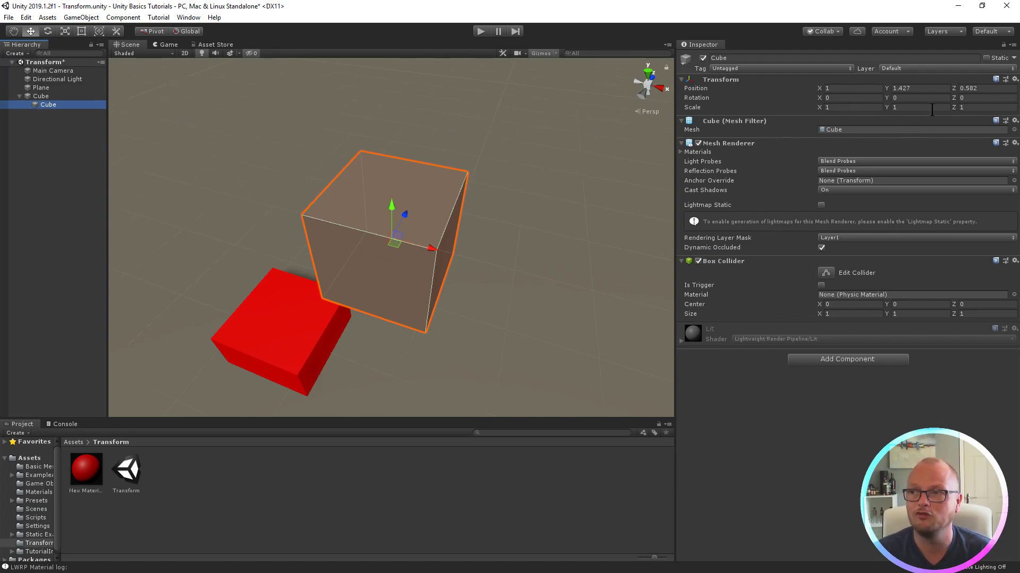
{"action": "left_click", "coordinate": [43, 96]}
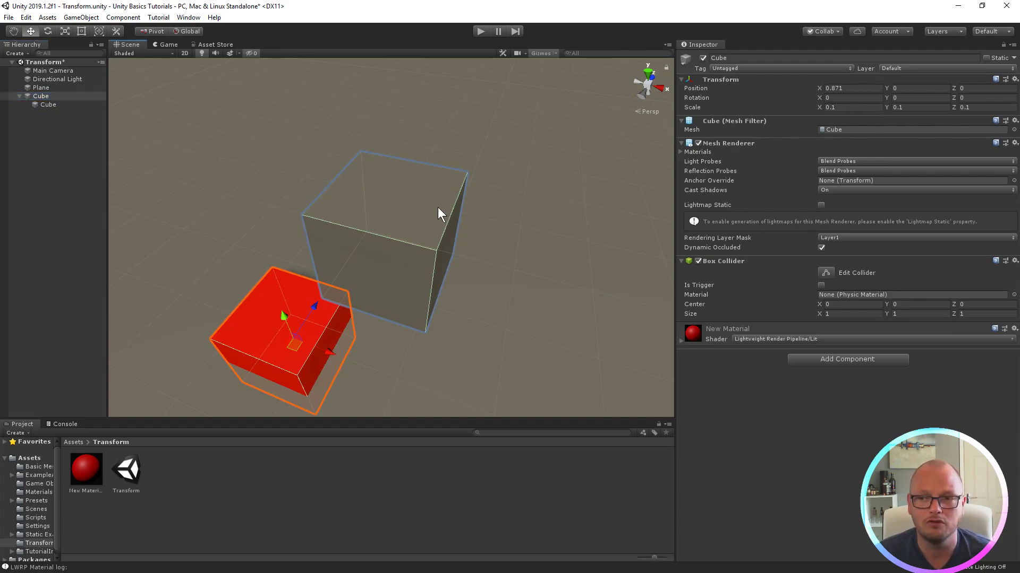
{"action": "left_click", "coordinate": [433, 234]}
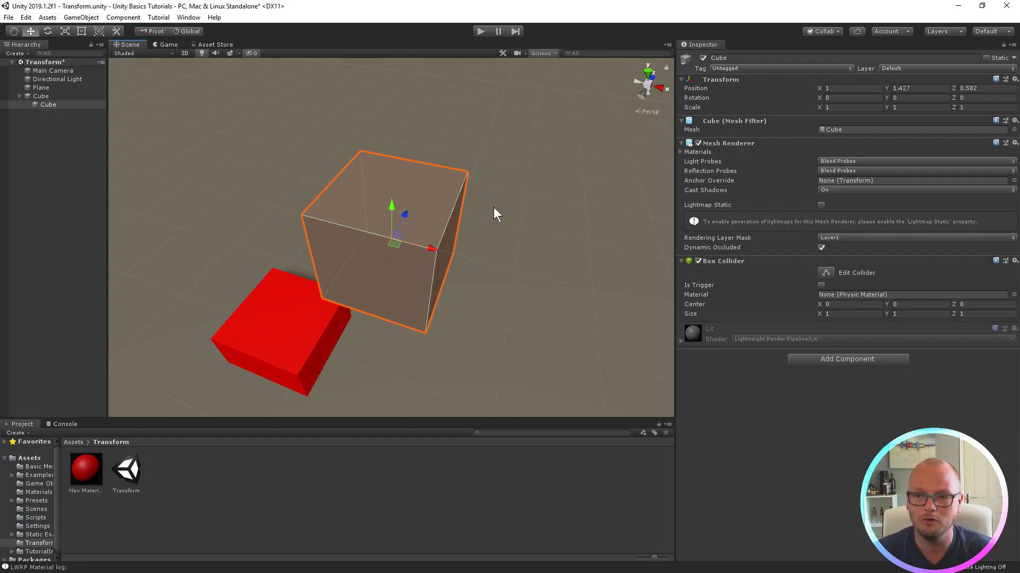
{"action": "key", "text": "ctrl+d"}
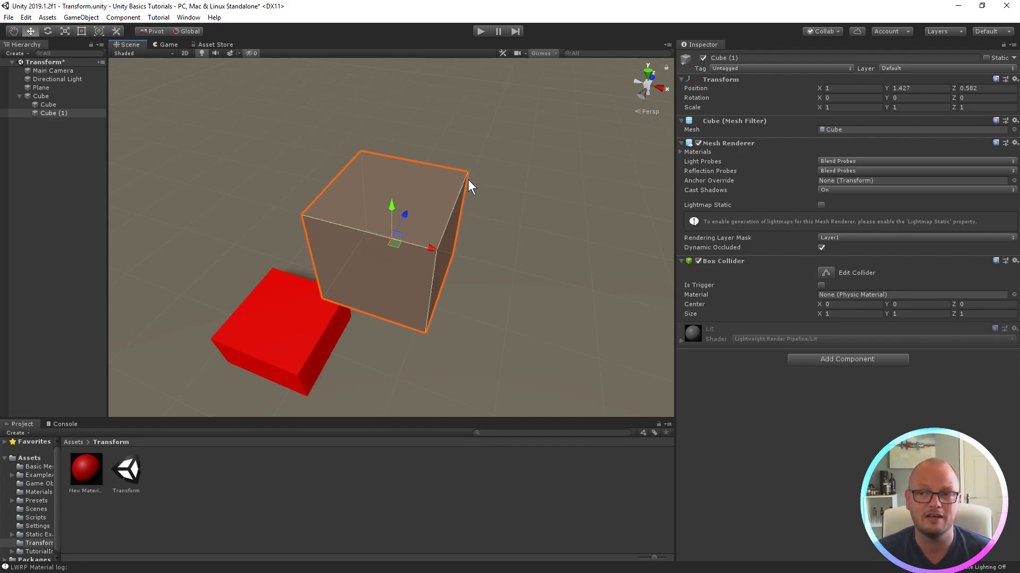
- Move the duplicated child cube along its X axis and reset its X position to 1
{"action": "left_click_drag", "start_coordinate": [436, 250], "coordinate": [563, 265]}
{"action": "left_click", "coordinate": [847, 89]}
{"action": "key", "text": "BackSpace"}
{"action": "key", "text": "BackSpace"}
{"action": "key", "text": "BackSpace"}
{"action": "key", "text": "BackSpace"}
{"action": "key", "text": "BackSpace"}
{"action": "type", "text": "1"}
{"action": "key", "text": "Return"}
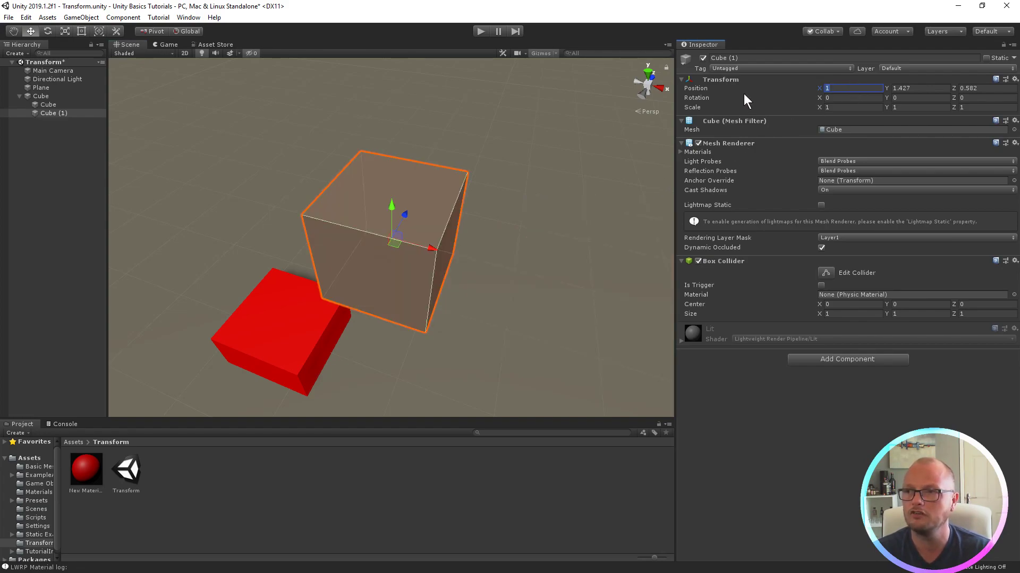
- Set the duplicated child cube's X position to 2
{"action": "left_click", "coordinate": [62, 107]}
{"action": "left_click", "coordinate": [61, 112]}
{"action": "left_click", "coordinate": [848, 88]}
{"action": "type", "text": "2"}
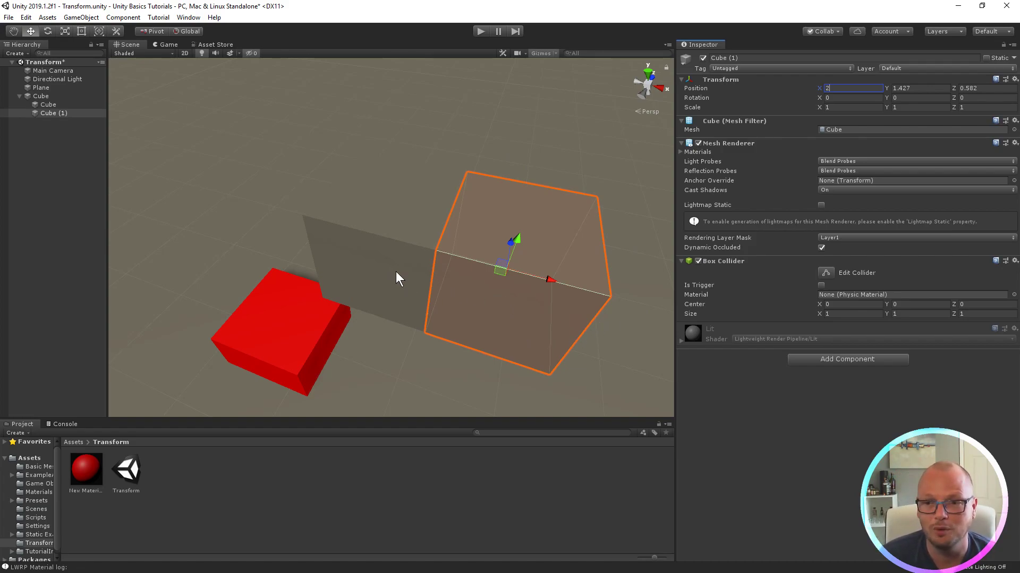
- Compare the transform values of the red parent and the first child cube, and delete the duplicated child cube
{"action": "scroll", "coordinate": [377, 289], "scroll_direction": "down", "scroll_amount": 10}
{"action": "scroll", "coordinate": [406, 301], "scroll_direction": "up", "scroll_amount": 8}
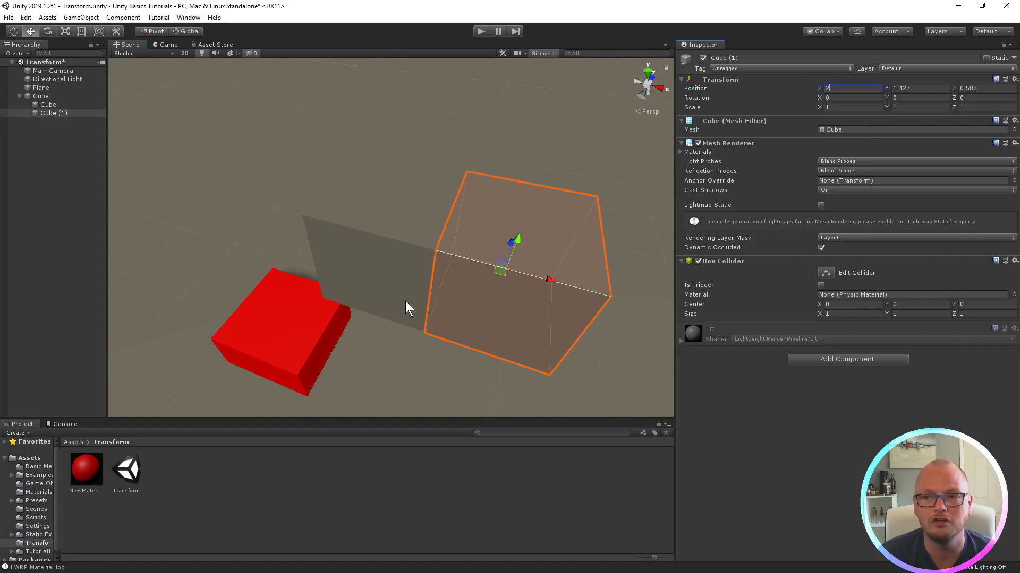
{"action": "scroll", "coordinate": [404, 295], "scroll_direction": "down", "scroll_amount": 8}
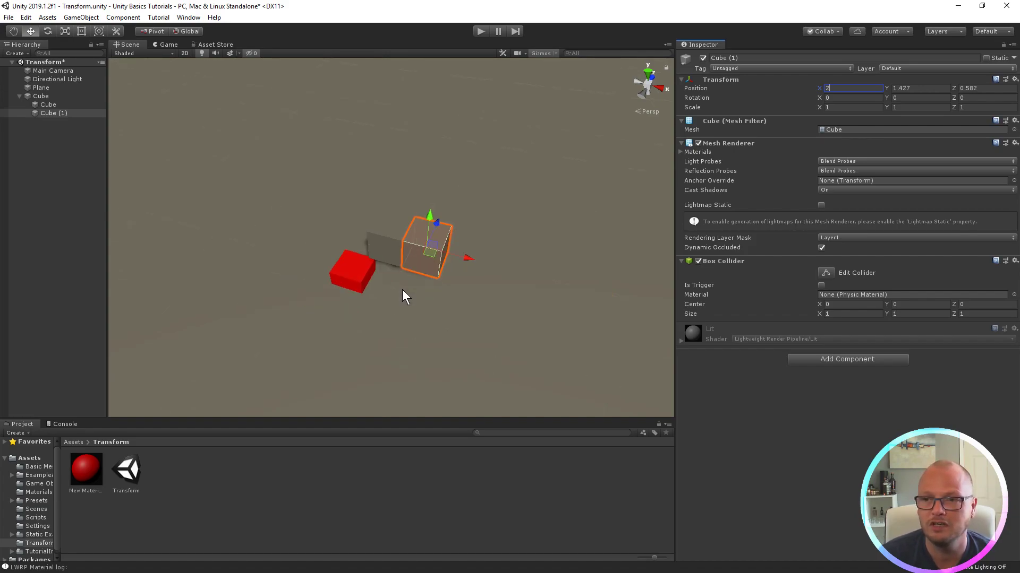
{"action": "left_click", "coordinate": [364, 278]}
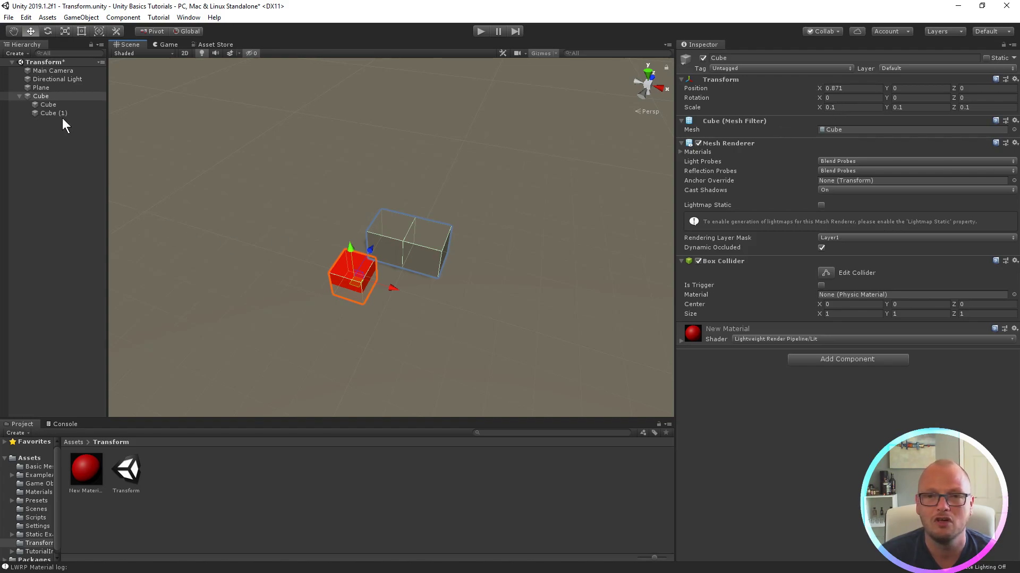
{"action": "left_click", "coordinate": [53, 105]}
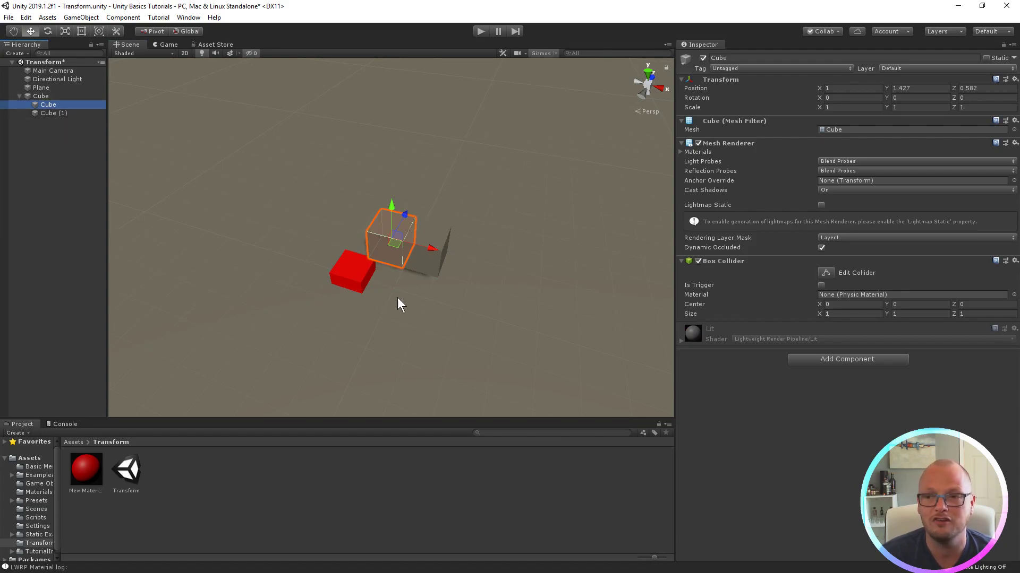
{"action": "left_click", "coordinate": [431, 257]}
{"action": "left_click", "coordinate": [429, 262]}
{"action": "key", "text": "Delete"}
{"action": "left_click", "coordinate": [394, 256]}
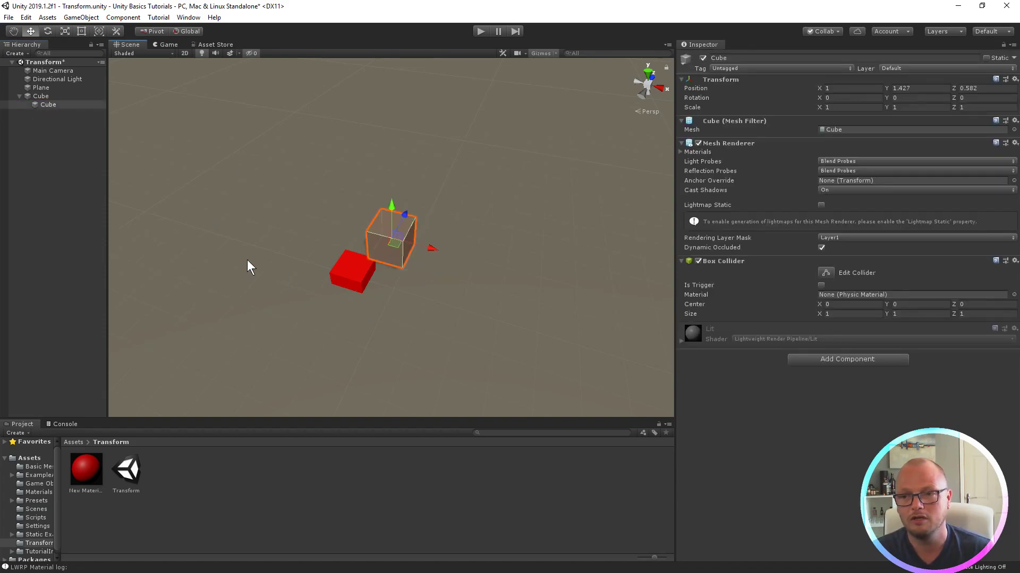
- Set the remaining child cube's scale to 0.1 on the X, Y and Z axes
{"action": "left_click", "coordinate": [46, 105]}
{"action": "left_click", "coordinate": [847, 108]}
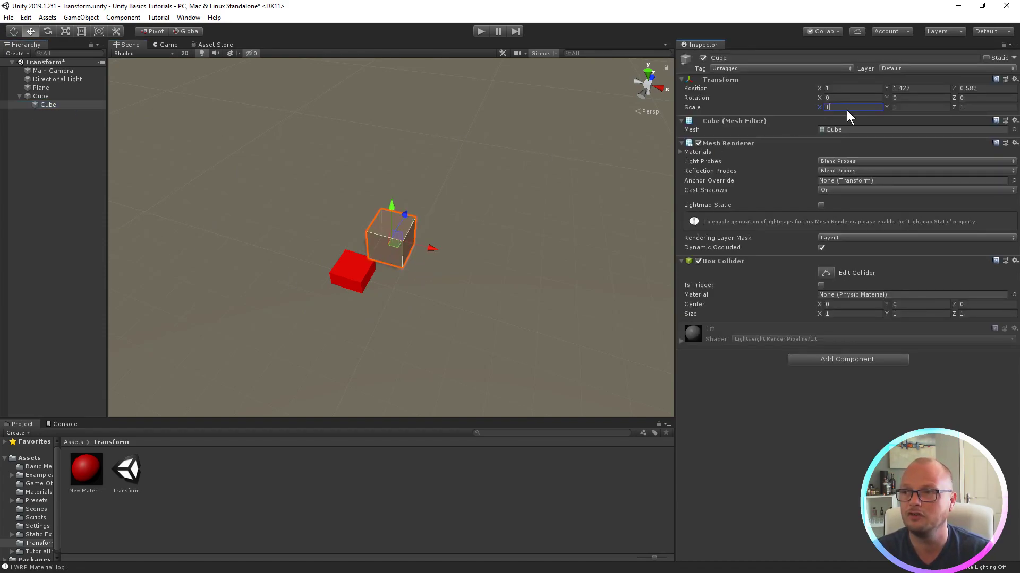
{"action": "type", "text": "0.1"}
{"action": "left_click", "coordinate": [913, 108]}
{"action": "type", "text": "0.1"}
{"action": "key", "text": "Tab"}
{"action": "type", "text": "0.1"}
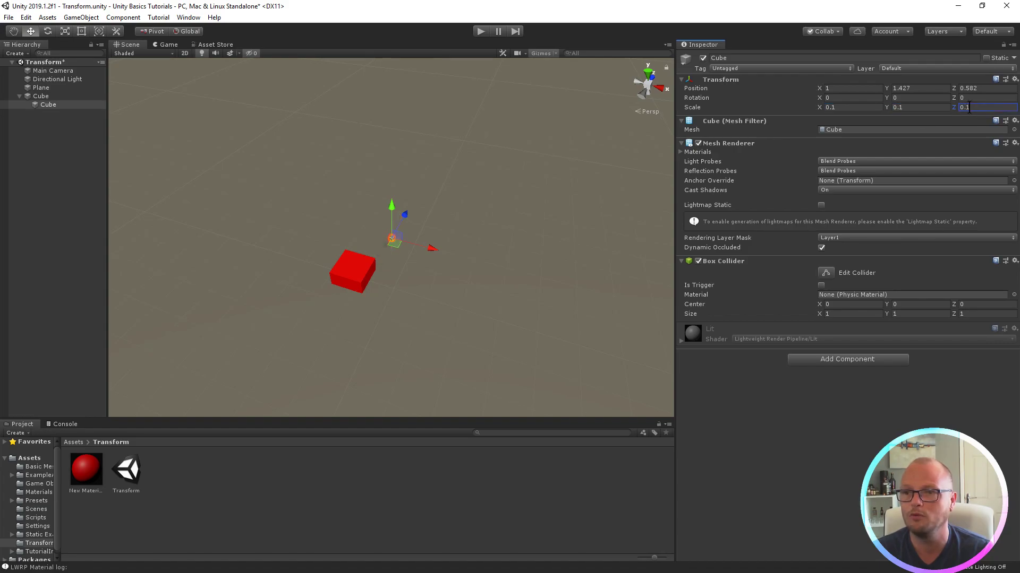
- Add a new cube as a child of the small child cube and move it along its X axis to about 3.26
{"action": "double_click", "coordinate": [56, 103]}
{"action": "scroll", "coordinate": [364, 298], "scroll_direction": "down", "scroll_amount": 10}
{"action": "scroll", "coordinate": [390, 275], "scroll_direction": "up", "scroll_amount": 3}
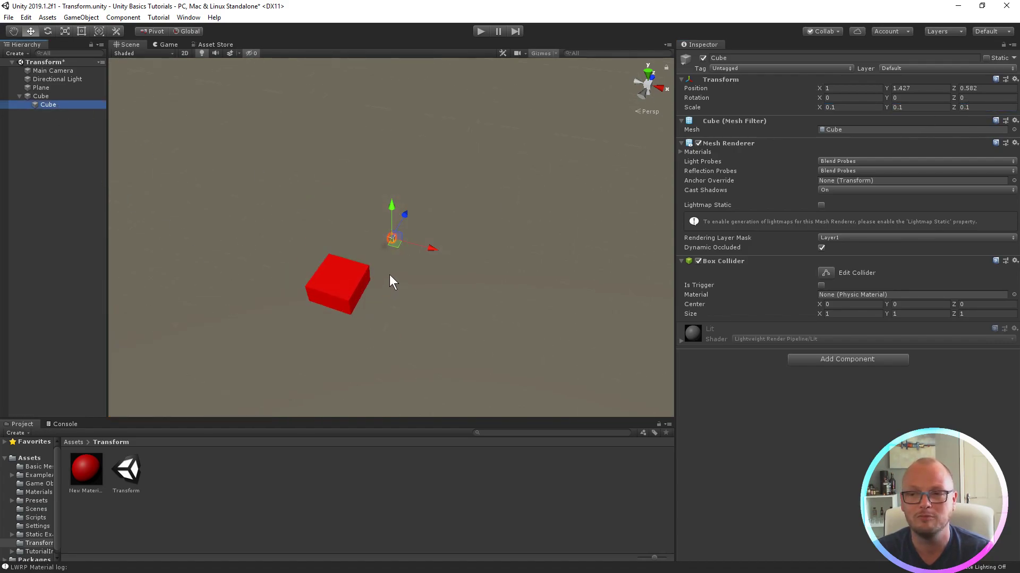
{"action": "scroll", "coordinate": [390, 276], "scroll_direction": "up", "scroll_amount": 2}
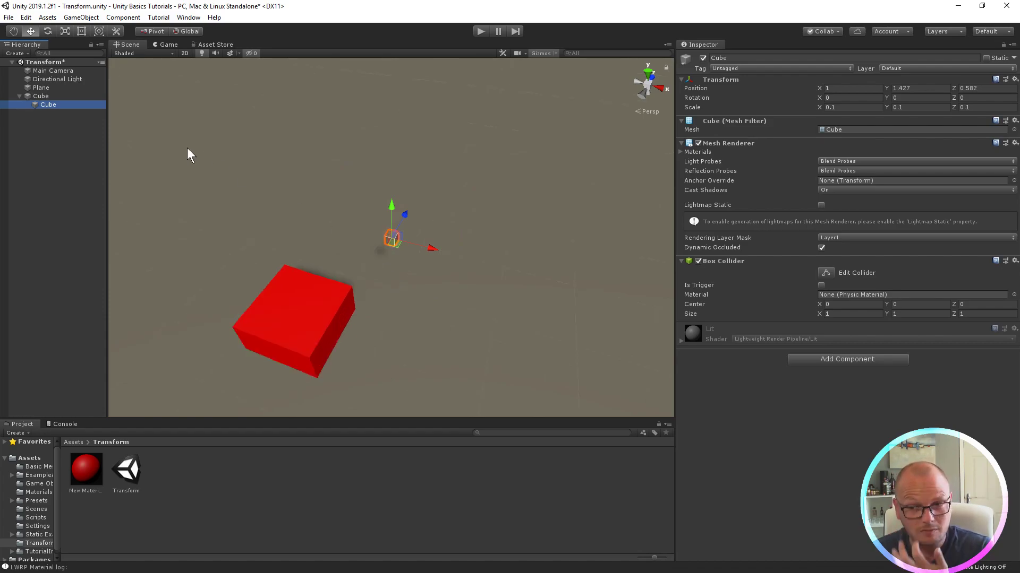
{"action": "right_click", "coordinate": [52, 105]}
{"action": "mouse_move", "coordinate": [104, 215]}
{"action": "left_click", "coordinate": [209, 216]}
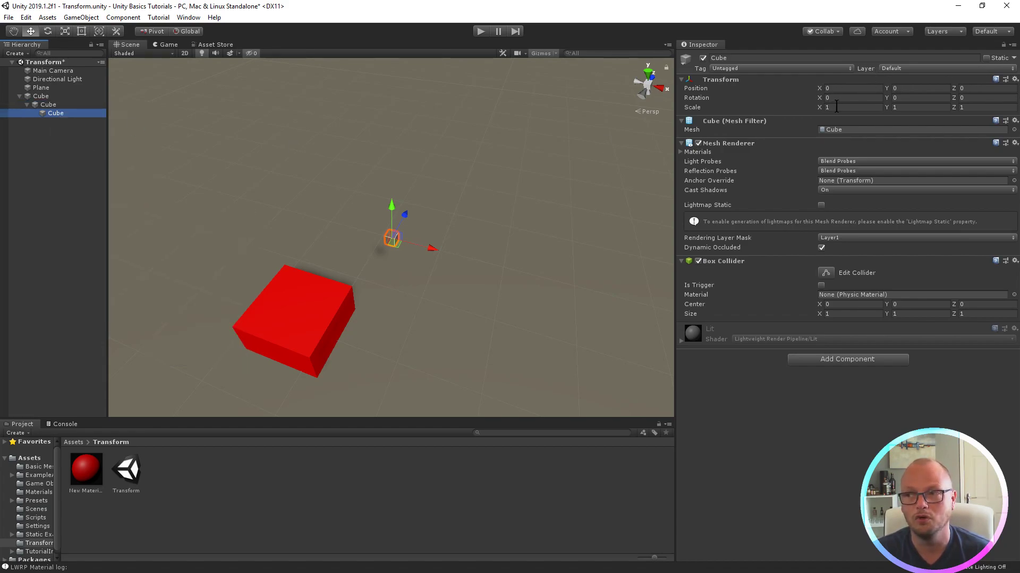
{"action": "left_click_drag", "start_coordinate": [438, 249], "coordinate": [470, 261]}
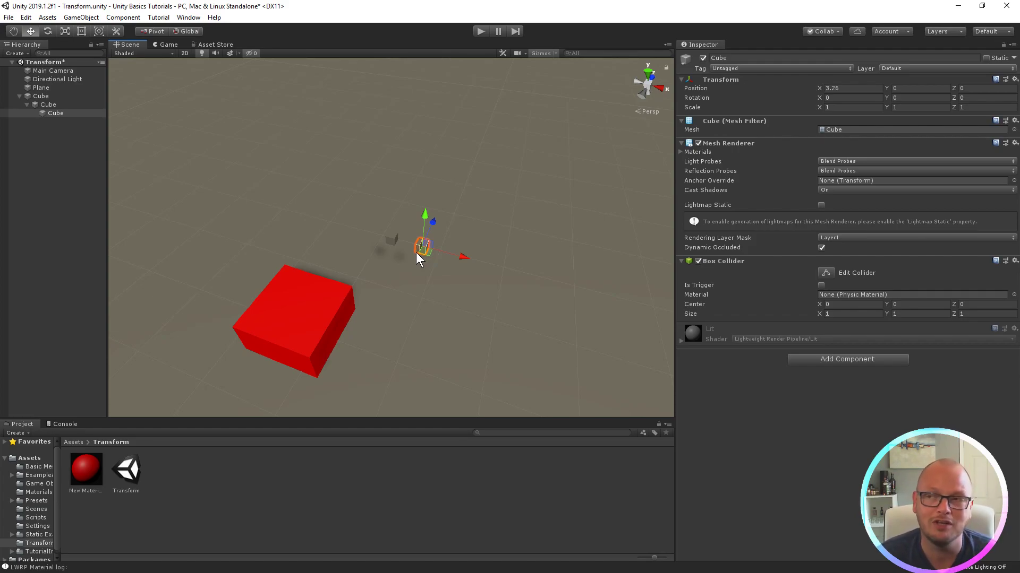
- Scale the red parent cube up uniformly to about 0.337 and check the innermost cube's transform values
{"action": "left_click", "coordinate": [303, 336]}
{"action": "key", "text": "e"}
{"action": "key", "text": "r"}
{"action": "left_click_drag", "start_coordinate": [310, 335], "coordinate": [423, 290]}
{"action": "left_click", "coordinate": [307, 325]}
{"action": "scroll", "coordinate": [307, 323], "scroll_direction": "up", "scroll_amount": 5}
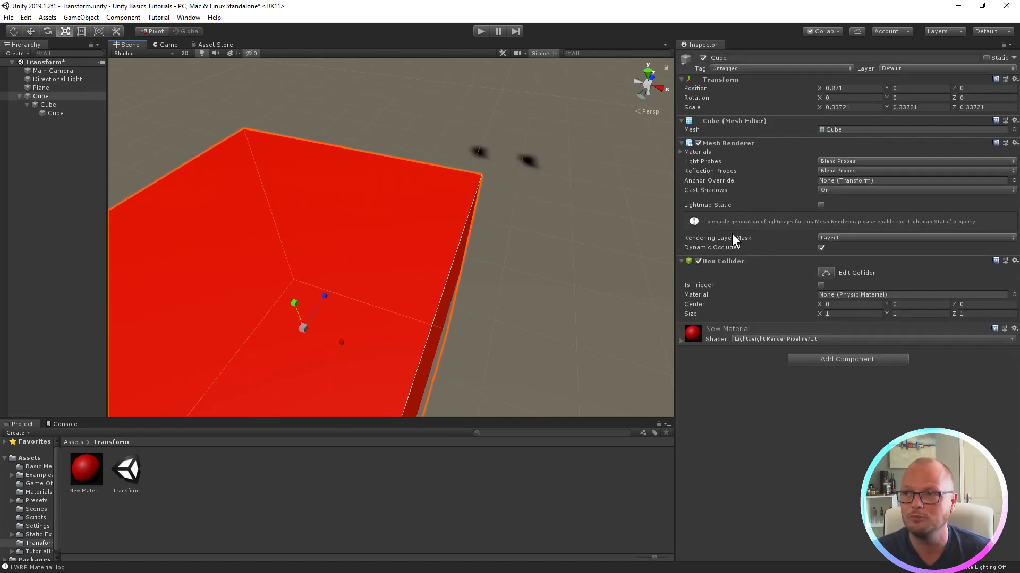
{"action": "middle_click_drag", "start_coordinate": [503, 228], "coordinate": [499, 236]}
{"action": "scroll", "coordinate": [499, 235], "scroll_direction": "down", "scroll_amount": 6}
{"action": "left_click", "coordinate": [465, 196]}
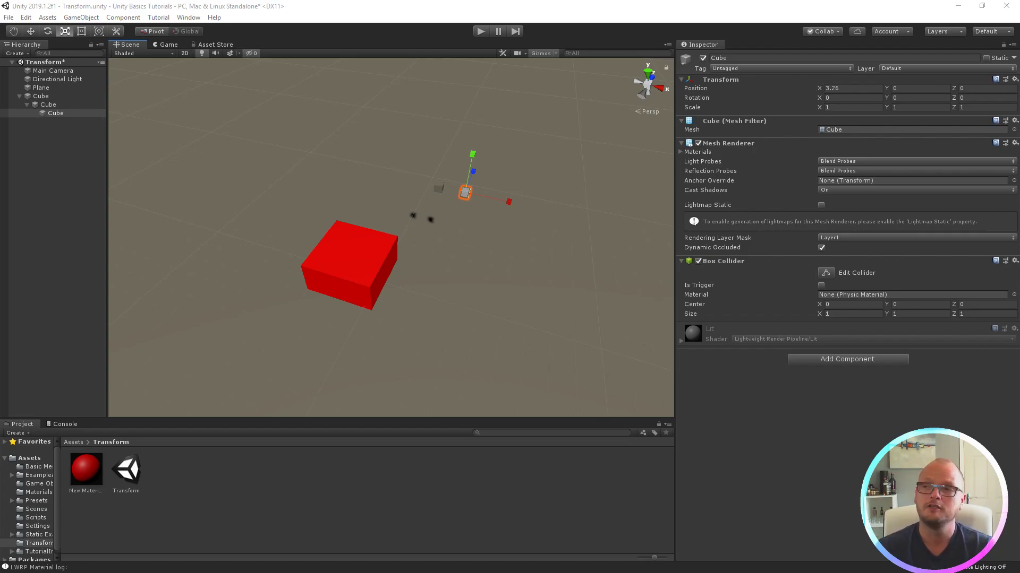
- Set the red parent cube's scale to 1 on the X, Y and Z axes
{"action": "left_click", "coordinate": [56, 96]}
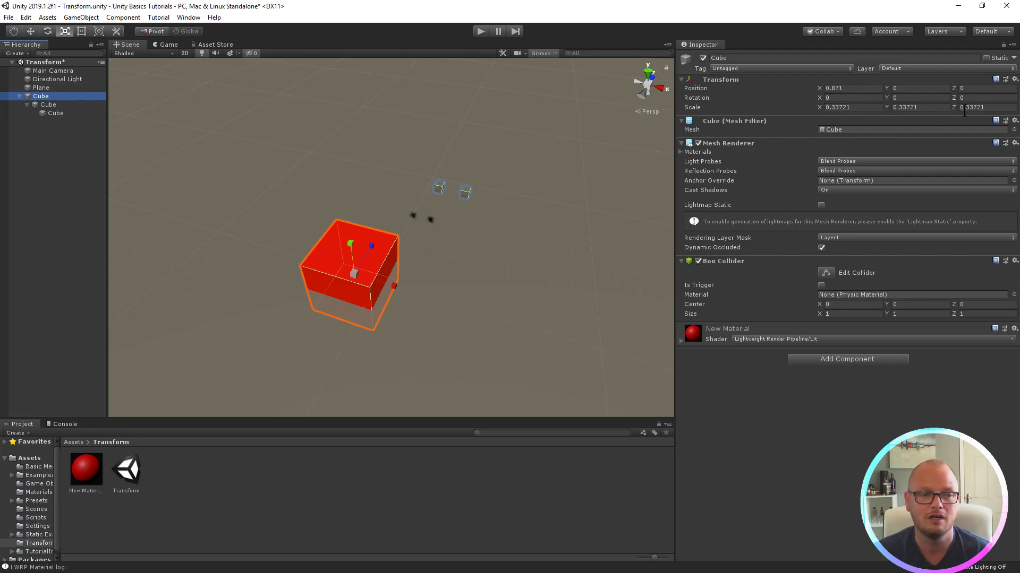
{"action": "left_click", "coordinate": [847, 106]}
{"action": "type", "text": "1"}
{"action": "left_click", "coordinate": [898, 107]}
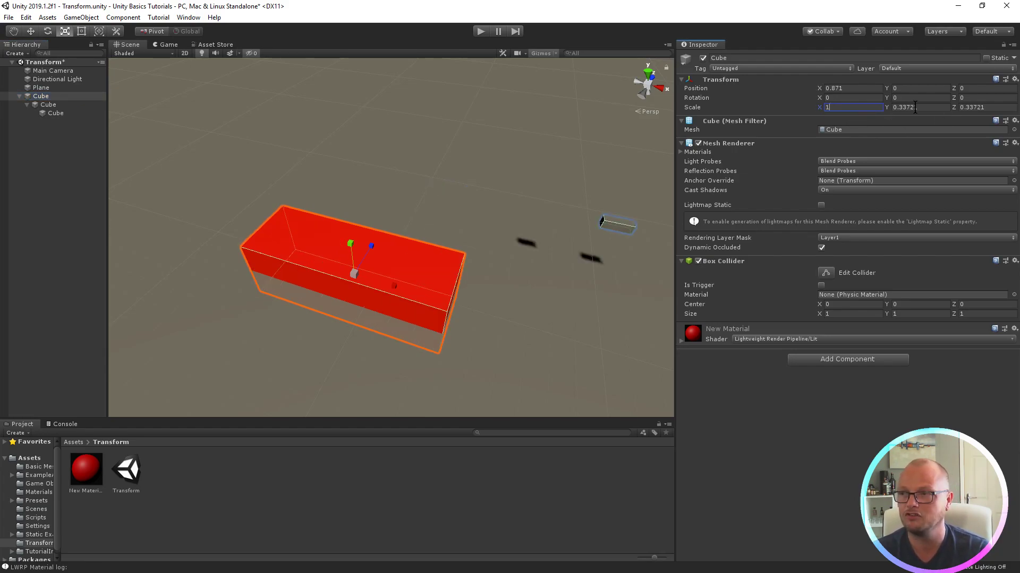
{"action": "type", "text": "1"}
{"action": "left_click", "coordinate": [977, 108]}
{"action": "type", "text": "1"}
{"action": "scroll", "coordinate": [308, 170], "scroll_direction": "down", "scroll_amount": 8}
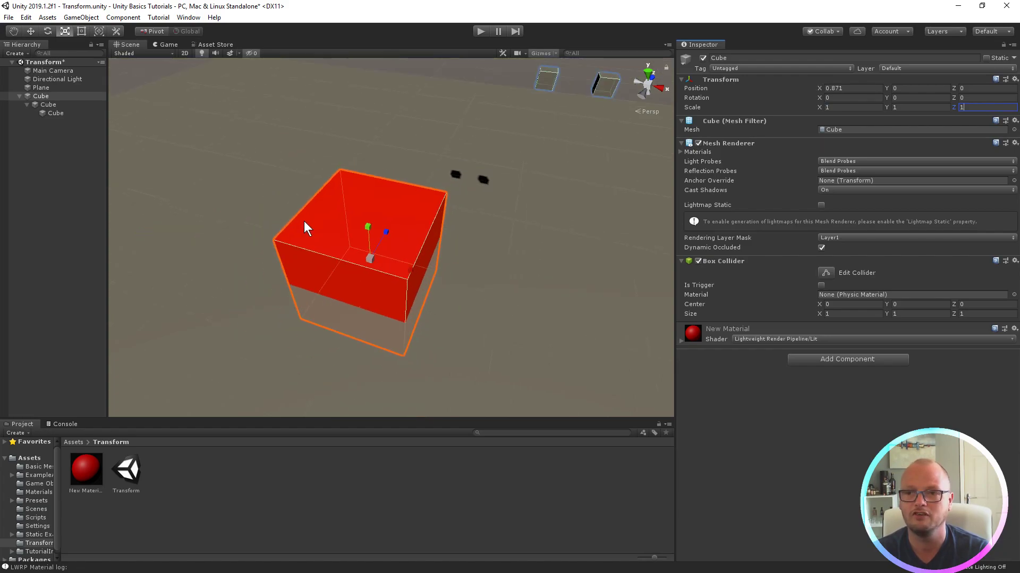
- Add a sphere as a child of the red parent cube and move it to about X 1.087, Y 0.972
{"action": "middle_click_drag", "start_coordinate": [303, 221], "coordinate": [298, 214]}
{"action": "right_click", "coordinate": [45, 97]}
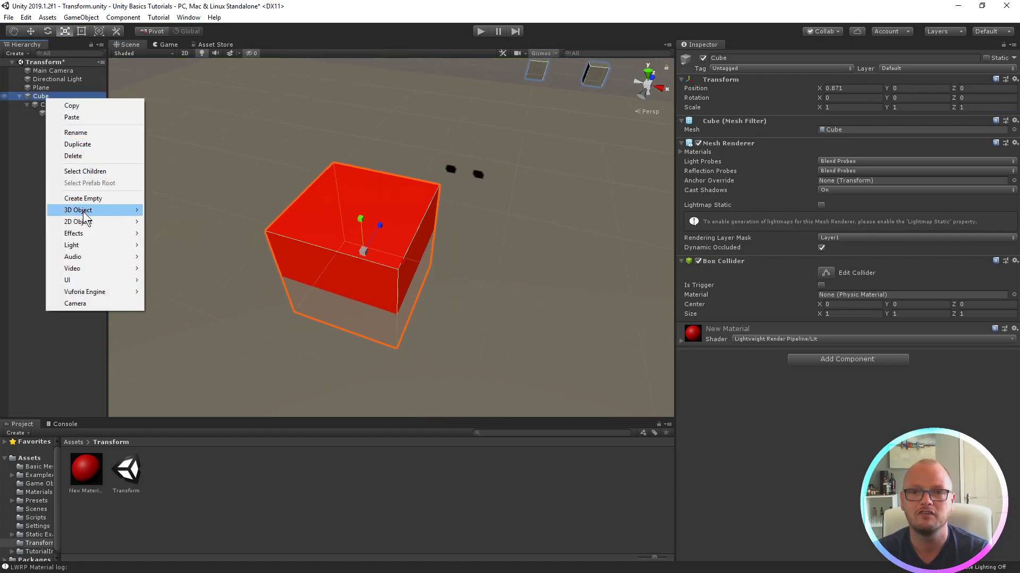
{"action": "mouse_move", "coordinate": [83, 213]}
{"action": "left_click", "coordinate": [170, 222]}
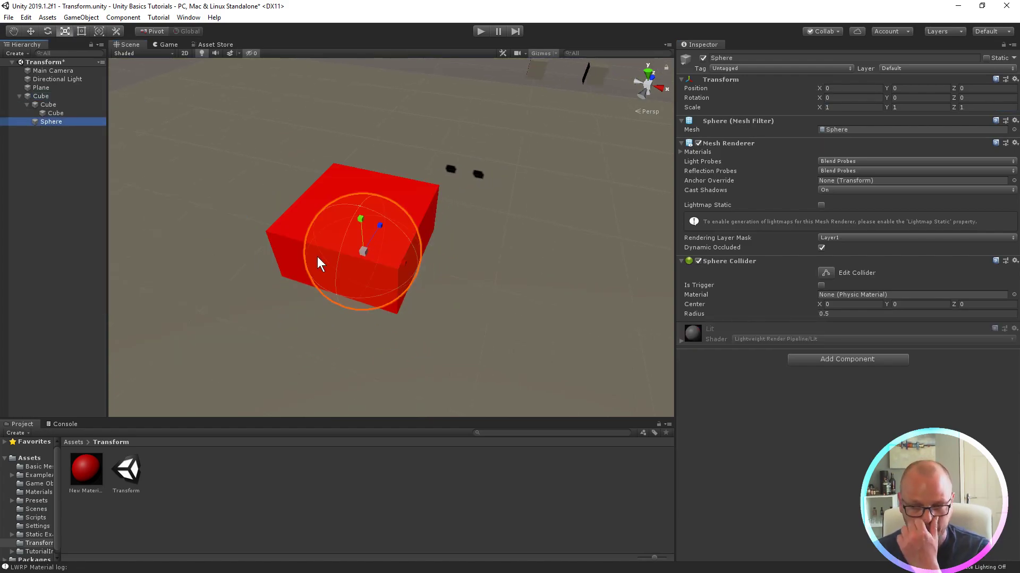
{"action": "key", "text": "w"}
{"action": "left_click_drag", "start_coordinate": [393, 253], "coordinate": [511, 277]}
{"action": "left_click_drag", "start_coordinate": [346, 292], "coordinate": [469, 278], "text": "alt"}
{"action": "left_click_drag", "start_coordinate": [411, 237], "coordinate": [431, 171]}
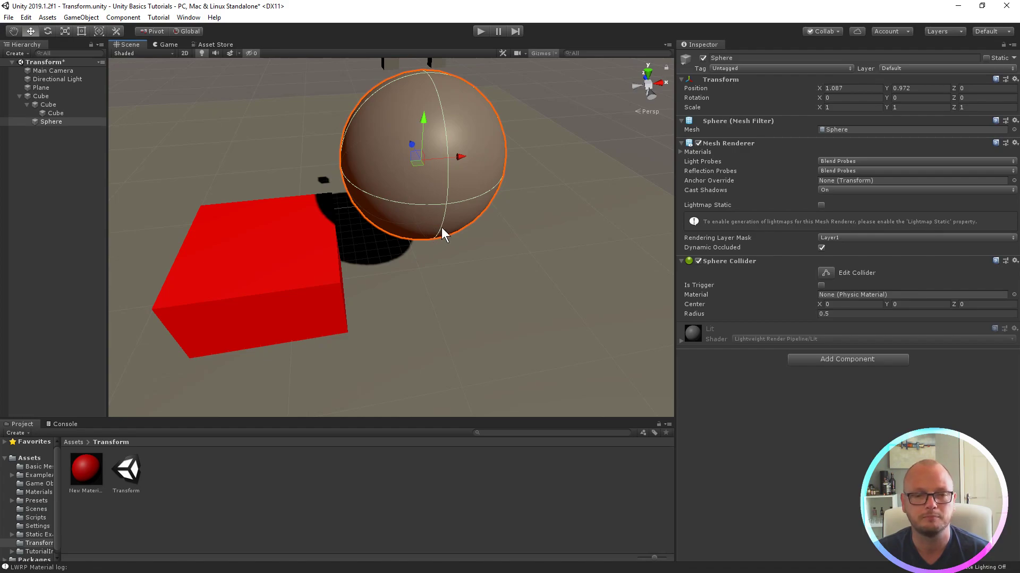
- Flatten the red parent cube along its Y axis to a scale of about 0.202 and review its scale values
{"action": "left_click", "coordinate": [298, 250]}
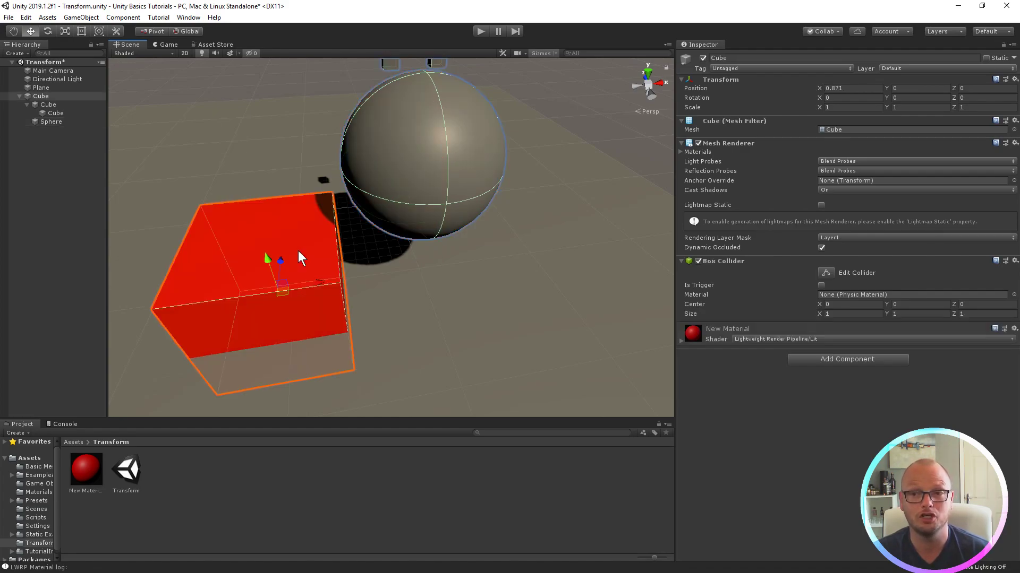
{"action": "key", "text": "r"}
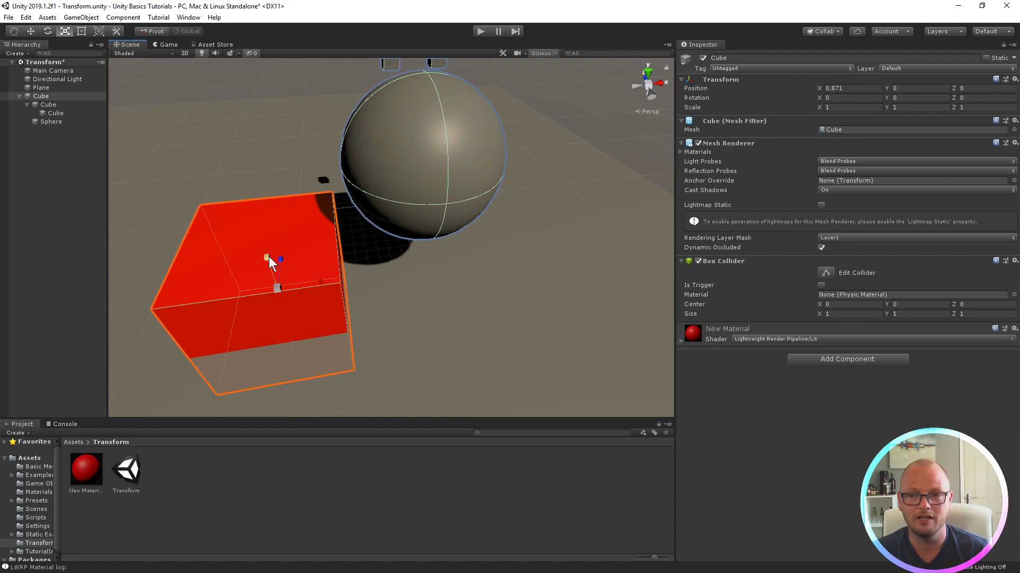
{"action": "left_click_drag", "start_coordinate": [269, 257], "coordinate": [273, 276]}
{"action": "left_click", "coordinate": [841, 106]}
{"action": "left_click", "coordinate": [928, 107]}
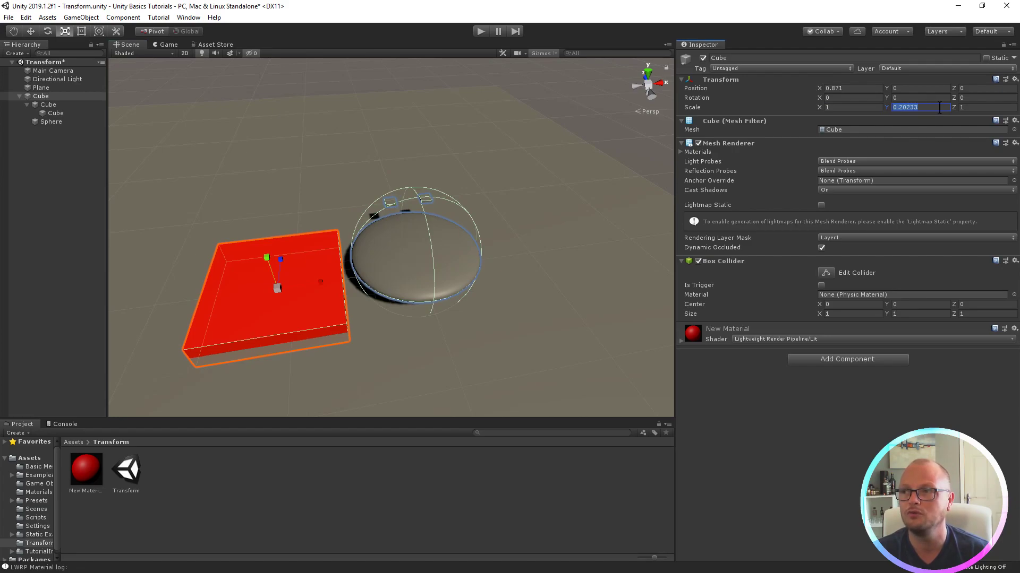
{"action": "left_click", "coordinate": [976, 107]}
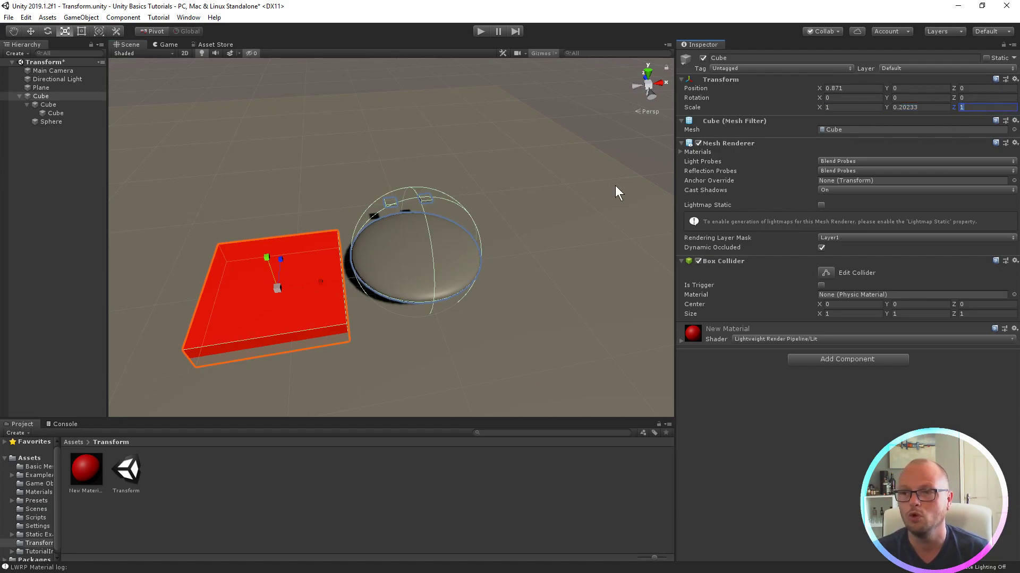
- Examine the child sphere's shape up close and compare it with the sphere's own scale values
{"action": "middle_click_drag", "start_coordinate": [426, 307], "coordinate": [473, 271]}
{"action": "scroll", "coordinate": [451, 305], "scroll_direction": "up", "scroll_amount": 8}
{"action": "right_click_drag", "start_coordinate": [451, 306], "coordinate": [331, 199]}
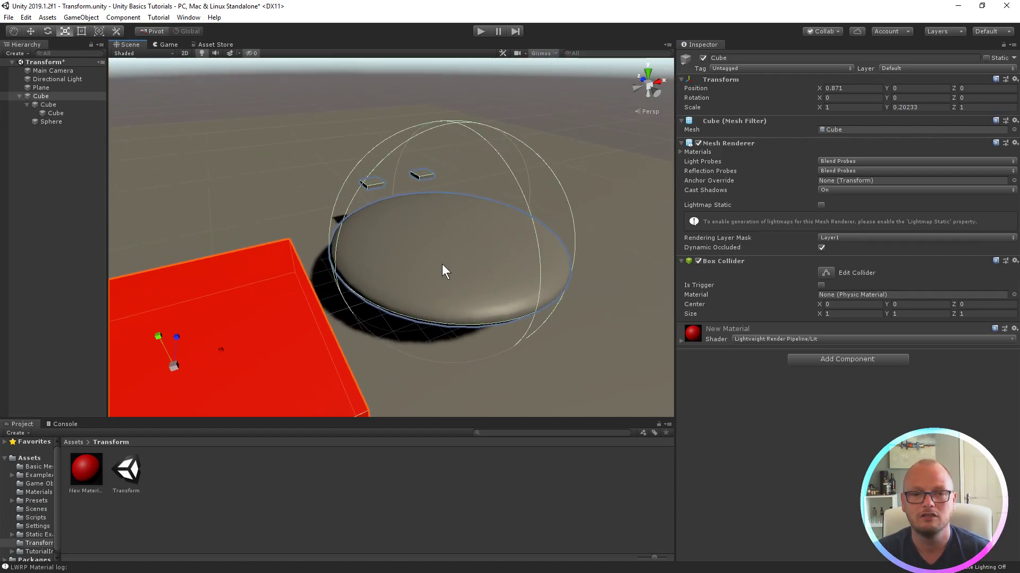
{"action": "left_click", "coordinate": [395, 302]}
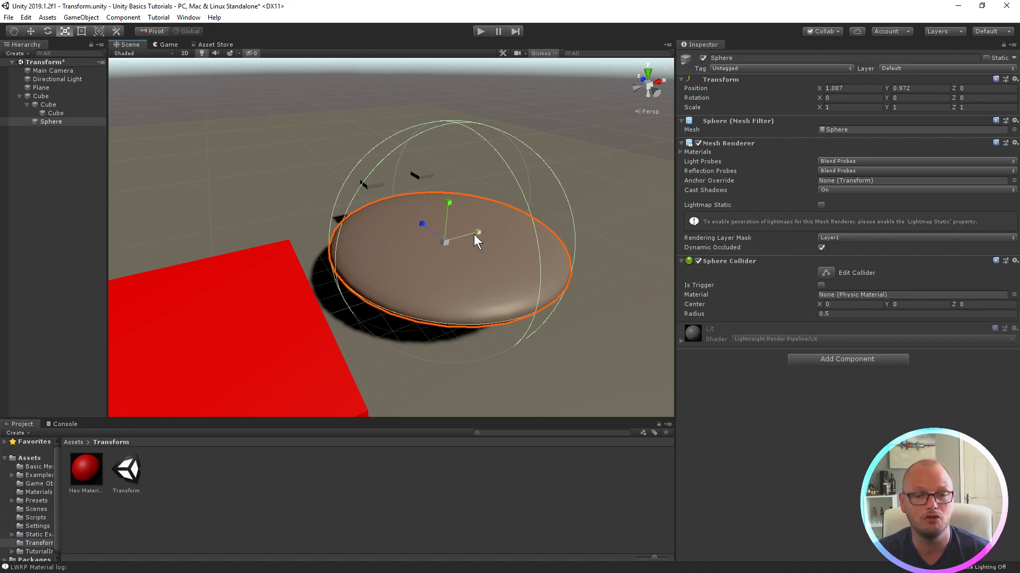
{"action": "right_click_drag", "start_coordinate": [326, 272], "coordinate": [297, 287]}
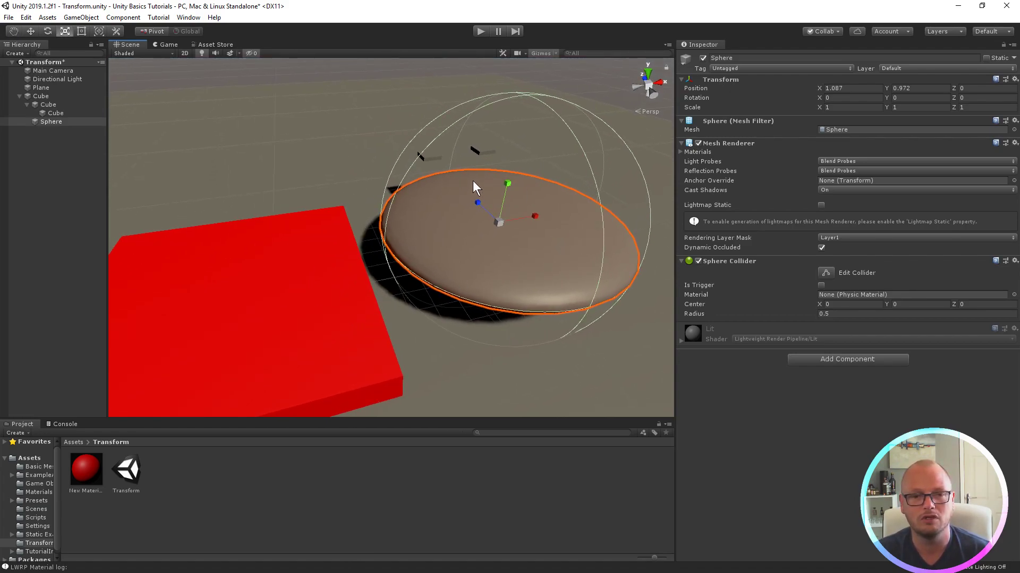
{"action": "scroll", "coordinate": [567, 273], "scroll_direction": "down", "scroll_amount": 5}
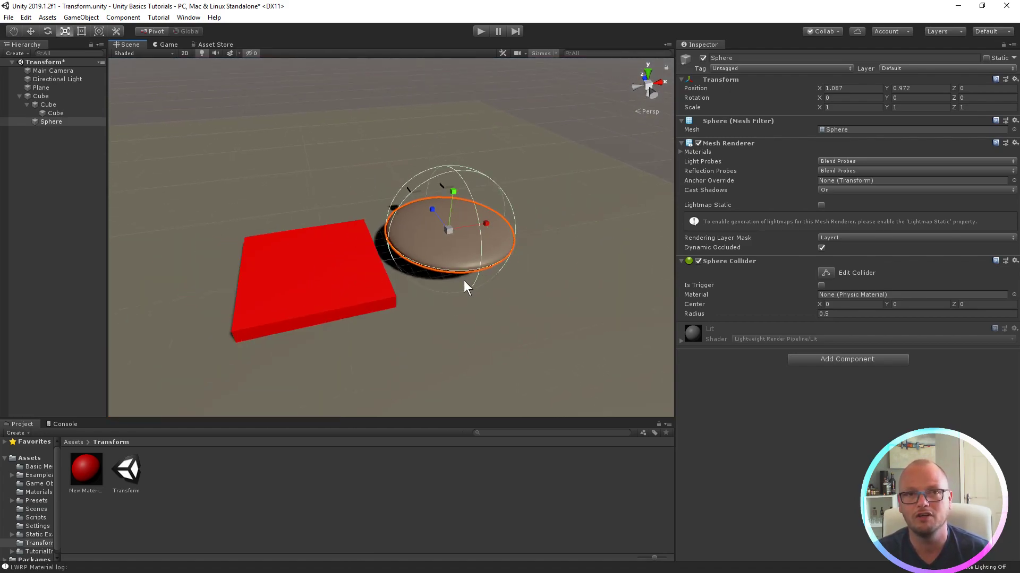